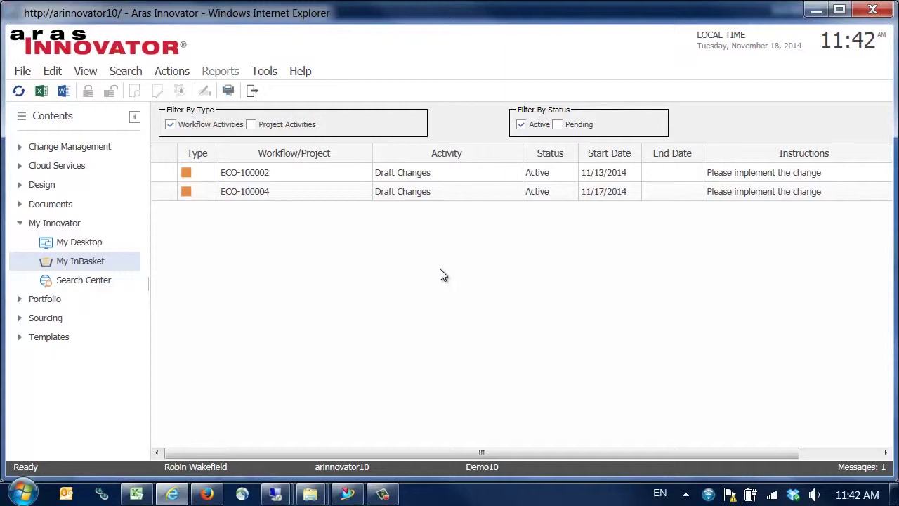
Step: Select the ECO-100004 Draft Changes activity in My InBasket
left_click(242, 191)
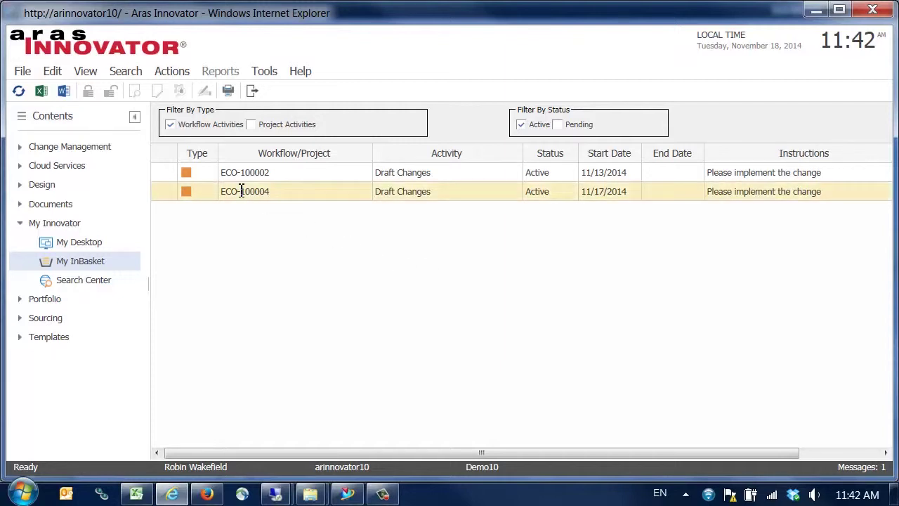
right_click(242, 191)
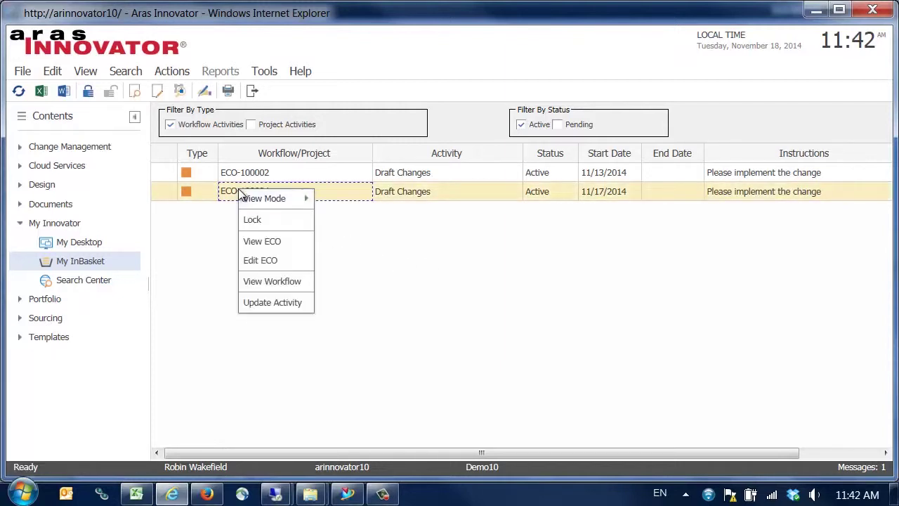
left_click(257, 241)
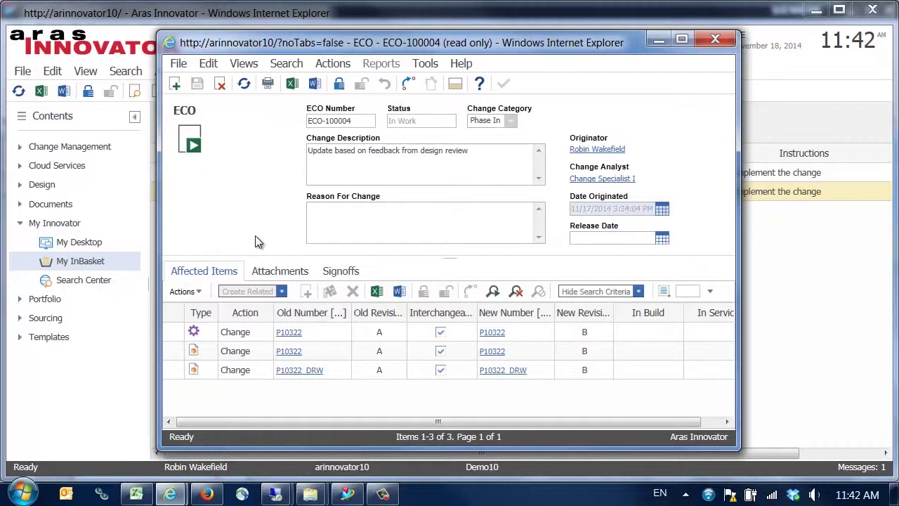
left_click(711, 39)
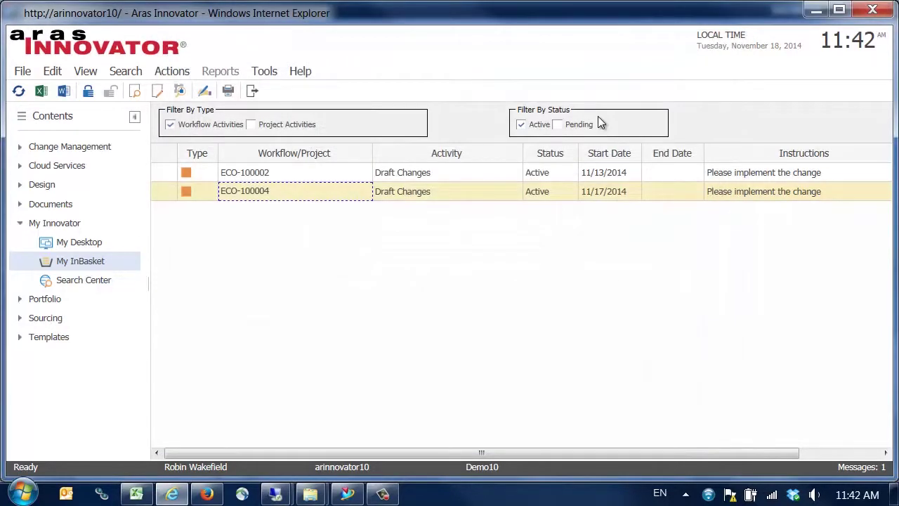
Step: From NX, start an Aras document search and log in with the account password
left_click(351, 495)
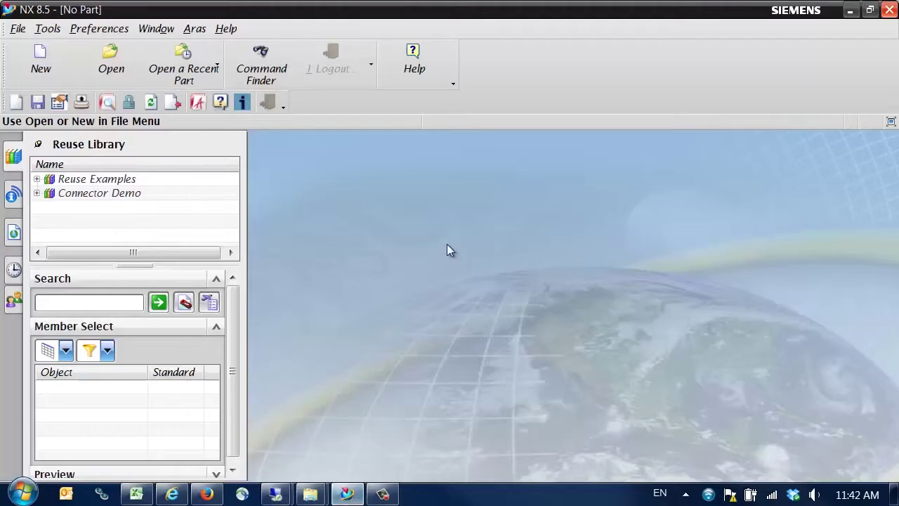
left_click(195, 29)
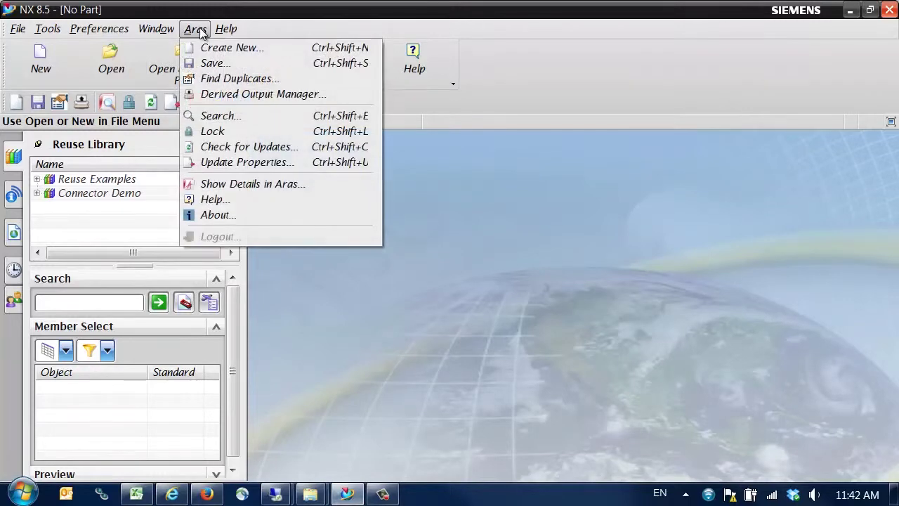
left_click(211, 116)
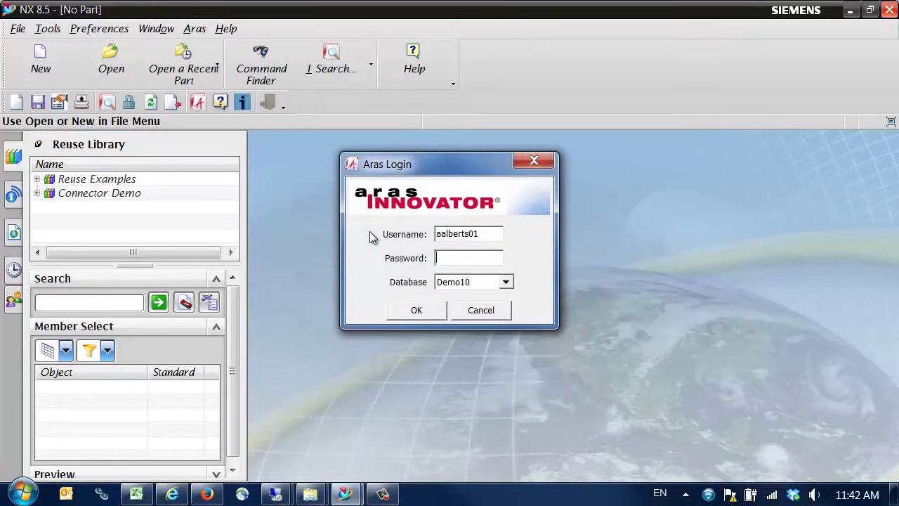
type("*********")
key("Return")
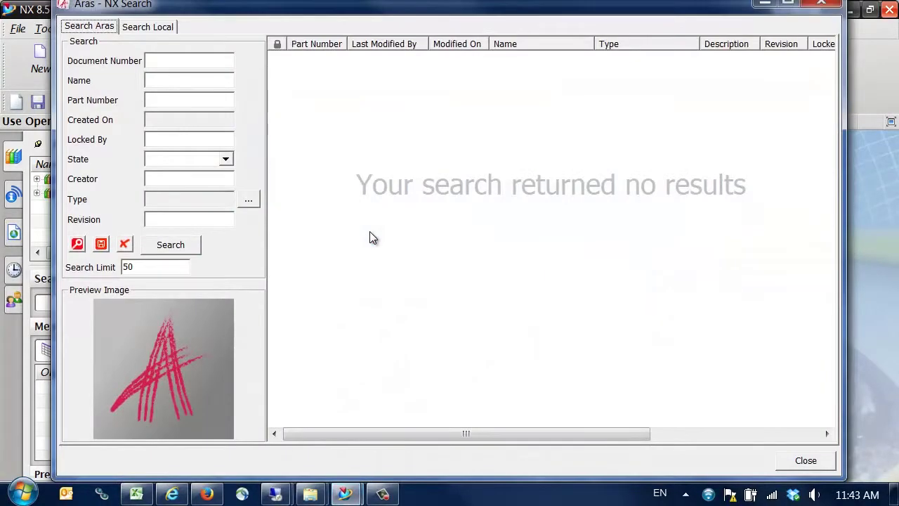
Step: Search Document Number *322 to list the P10322 assy_V12 assembly and drawing
left_click(177, 62)
type("*322*")
key("Return")
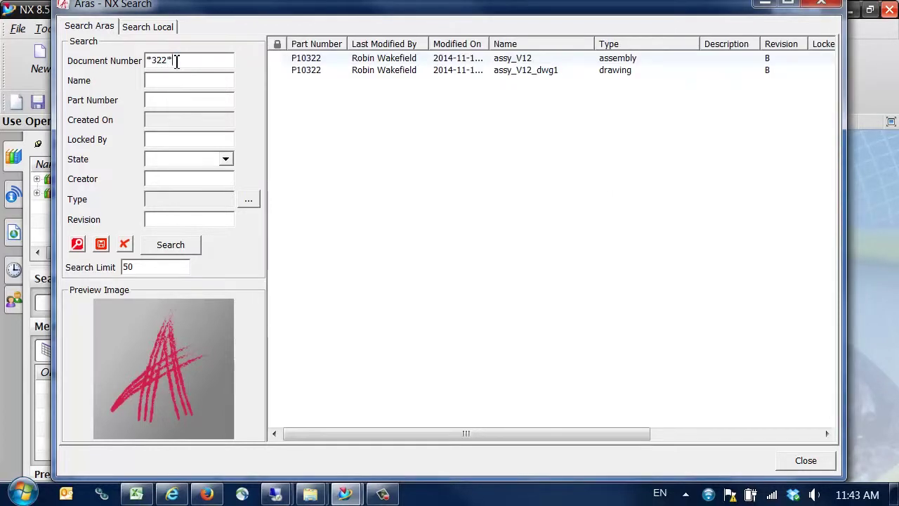
Step: Check out assy_V12_dwg1 with Lock Current CAD Documents ticked, then close the Checkout Summary
left_click(368, 75)
right_click(369, 74)
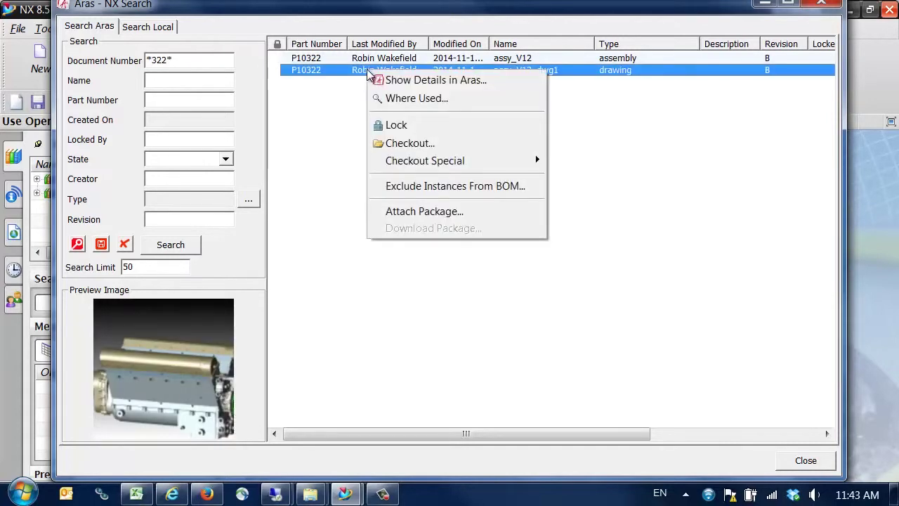
left_click(410, 143)
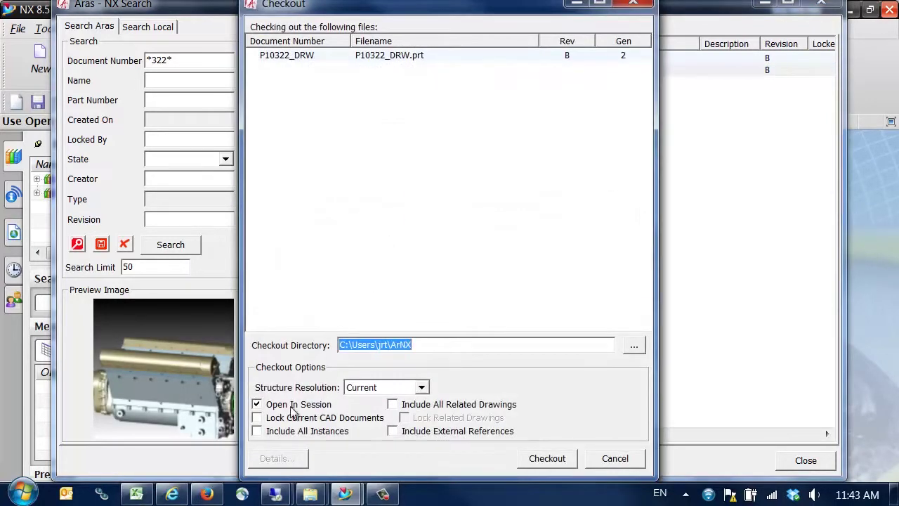
left_click(257, 418)
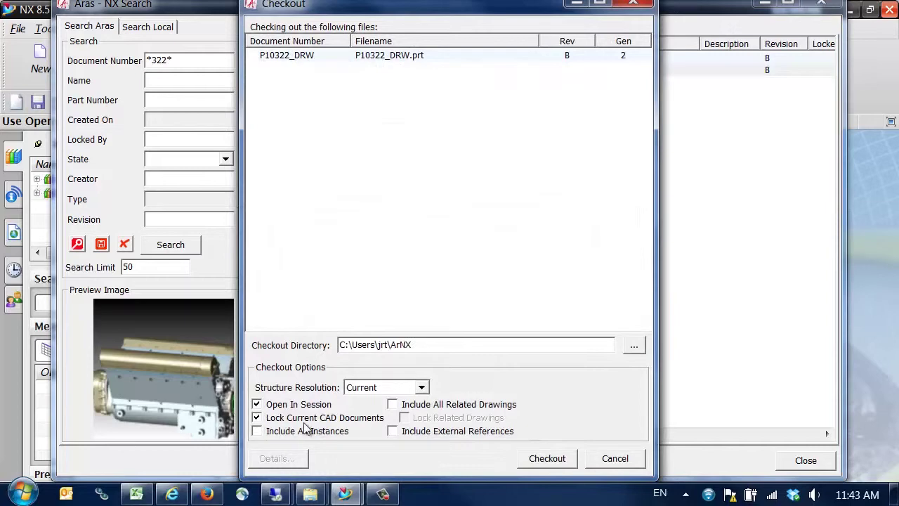
left_click(540, 459)
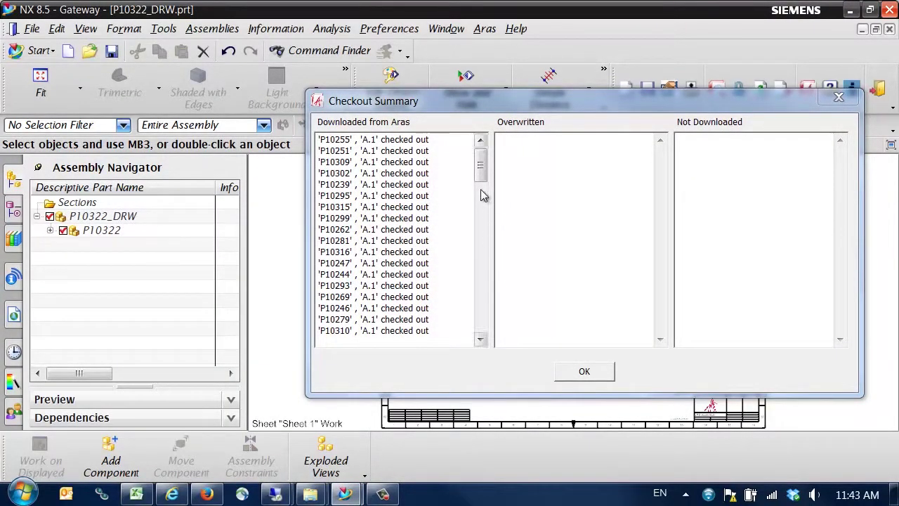
scroll(480, 174, "down", 1)
left_click_drag(481, 174, 485, 318)
left_click(580, 371)
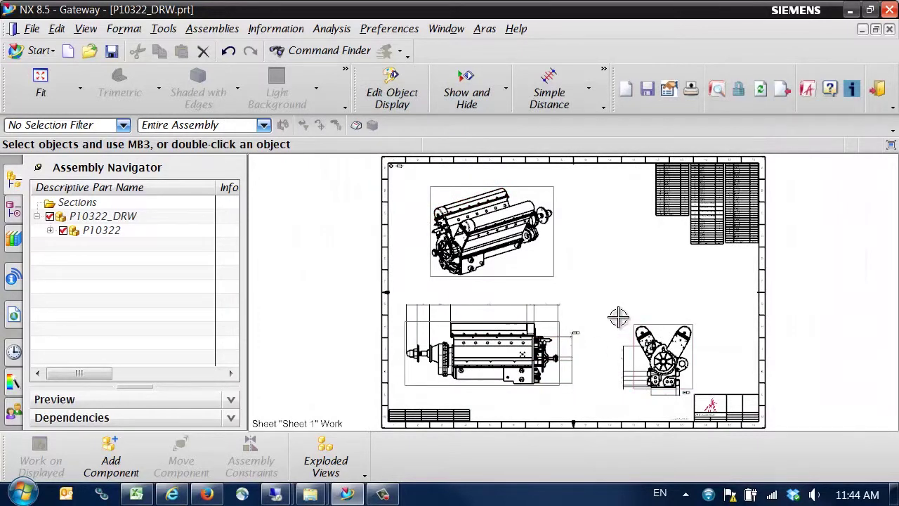
Step: Make P10322 the displayed part from the Assembly Navigator
left_click(50, 231)
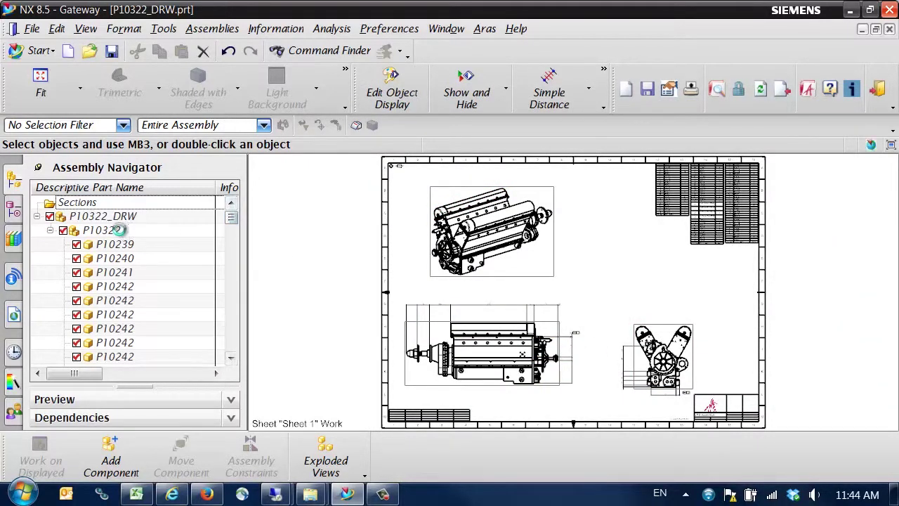
left_click(119, 231)
right_click(120, 229)
left_click(164, 239)
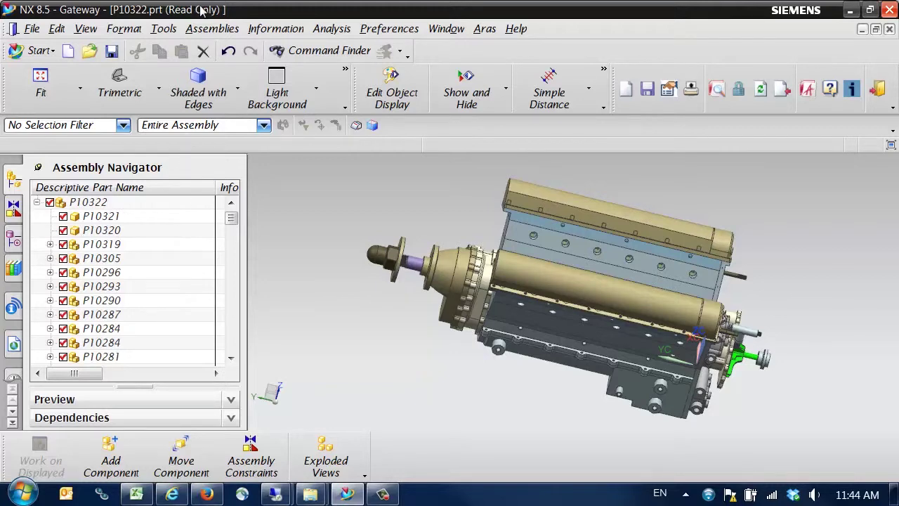
Step: Lock P10322 in Aras and acknowledge the successful lock
left_click(485, 28)
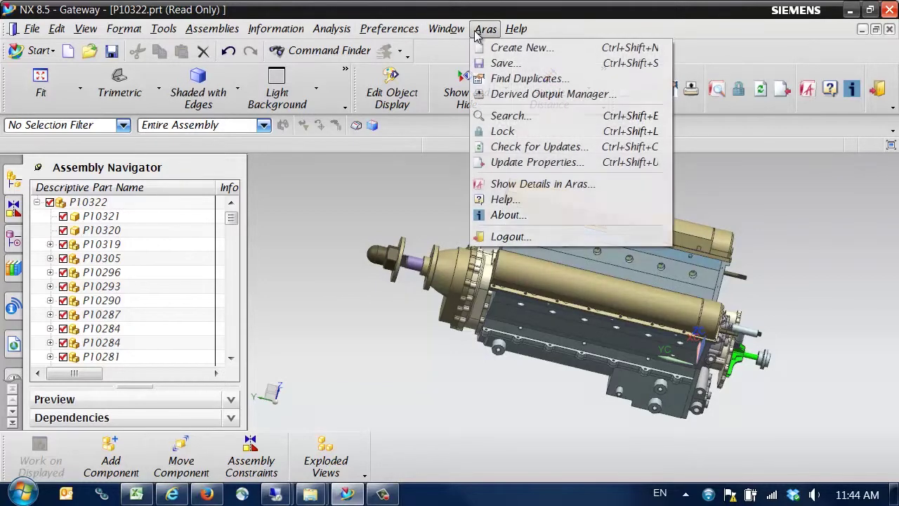
left_click(500, 131)
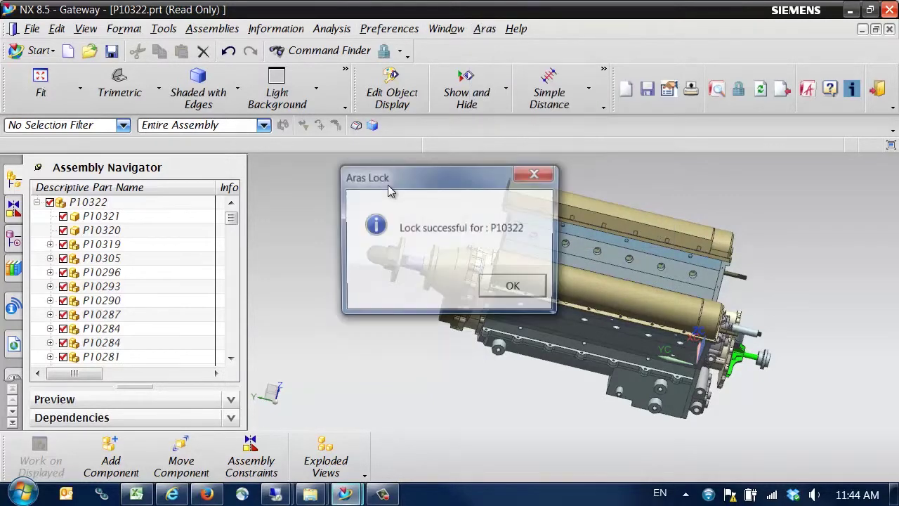
left_click(495, 287)
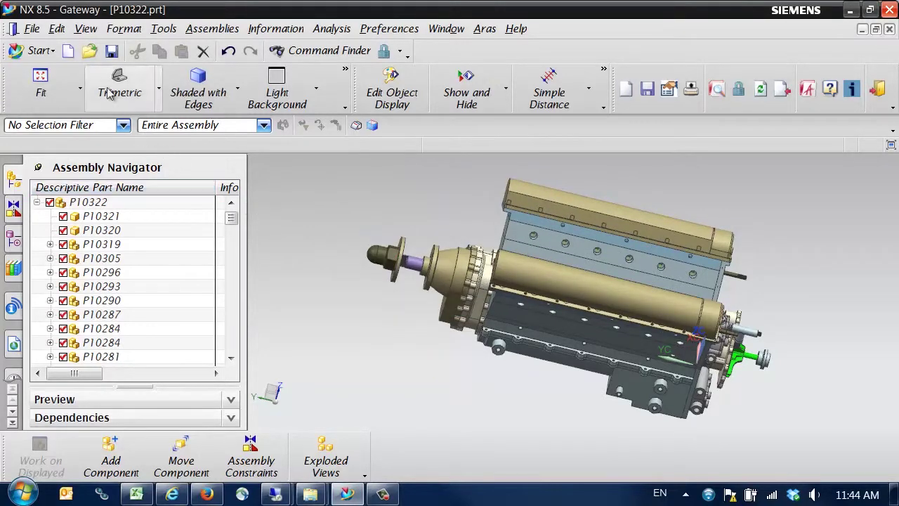
left_click(54, 52)
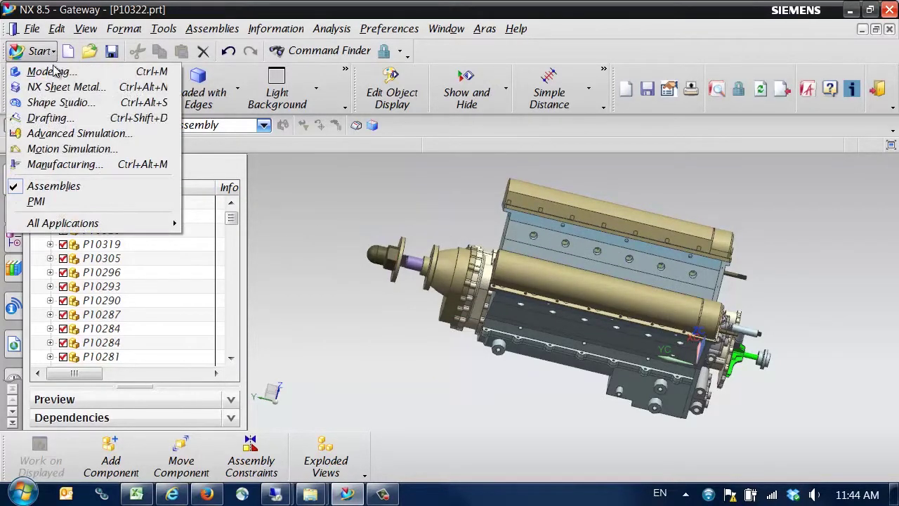
Step: In Modeling, replace both P10246 cover components with 13_valve_cover.prt
left_click(53, 72)
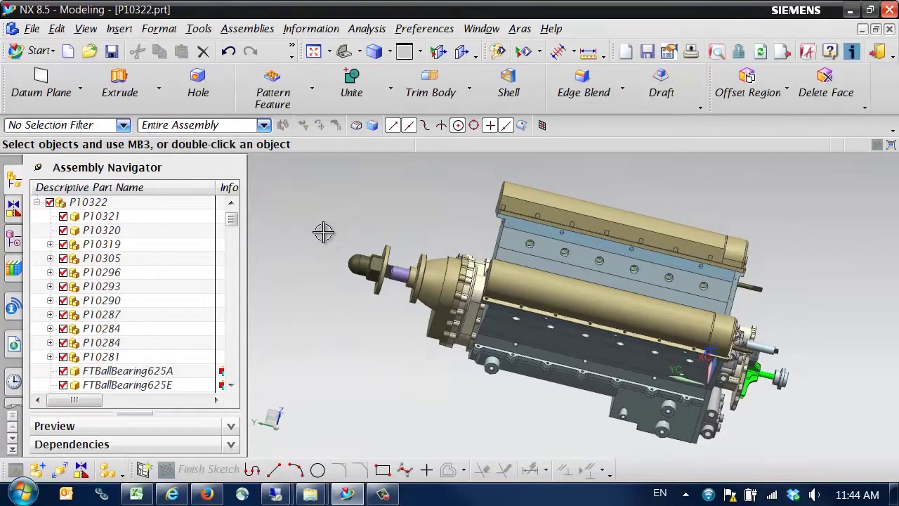
left_click(521, 198)
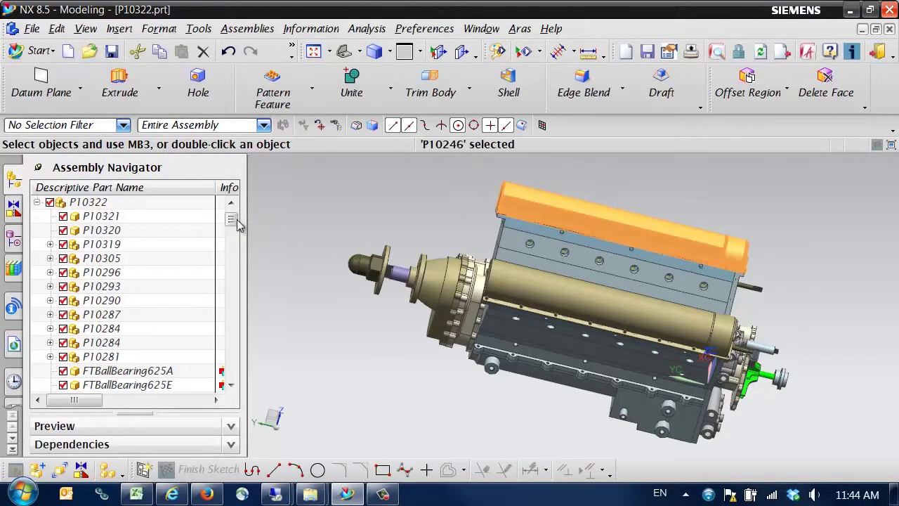
left_click_drag(238, 225, 231, 325)
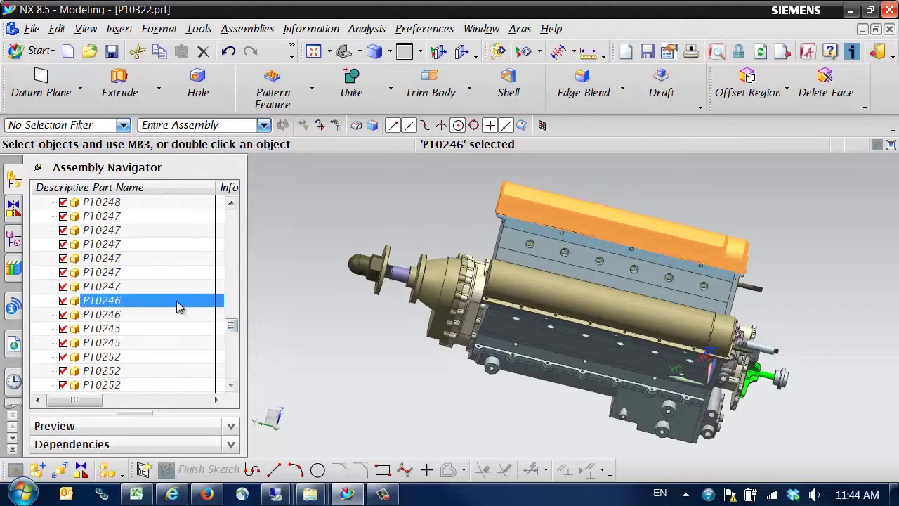
right_click(179, 306)
left_click(222, 149)
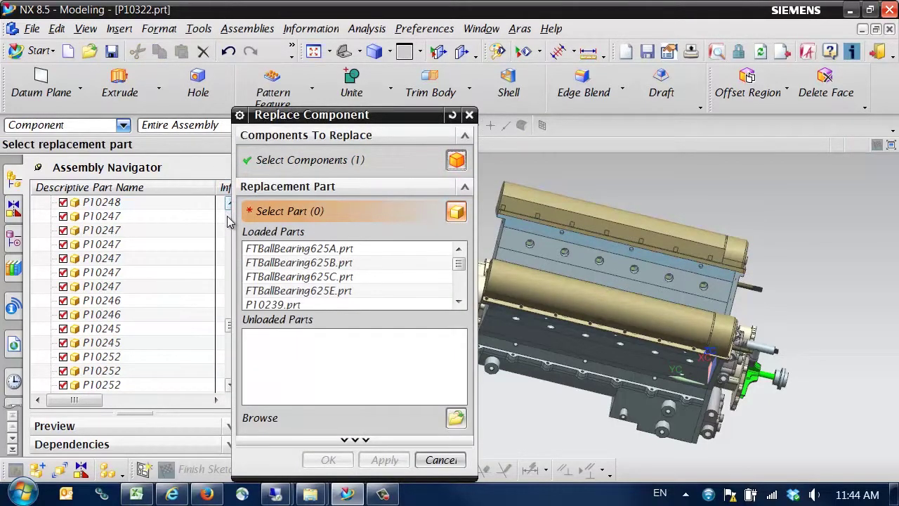
left_click(456, 161)
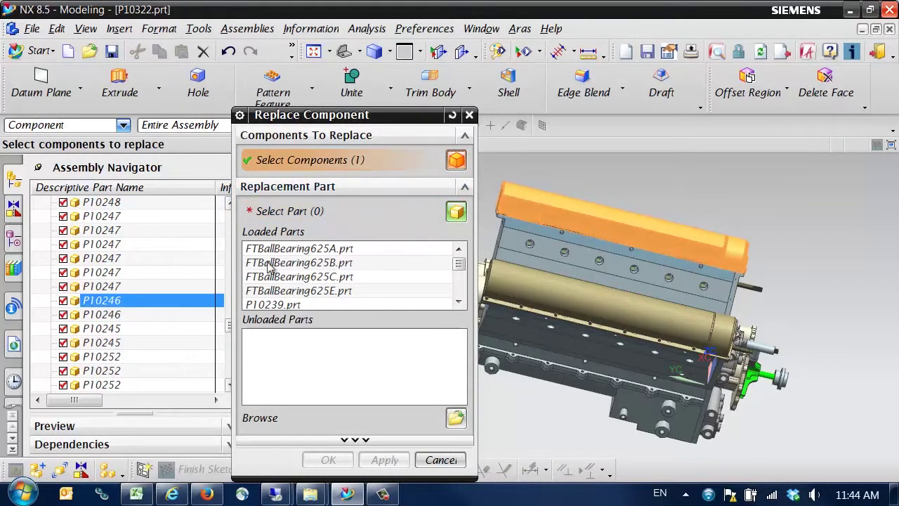
left_click(127, 314)
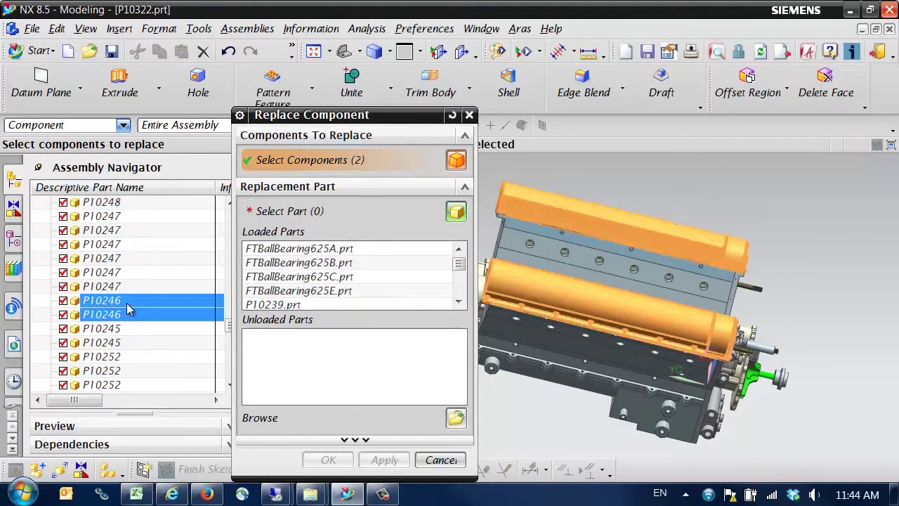
left_click(456, 418)
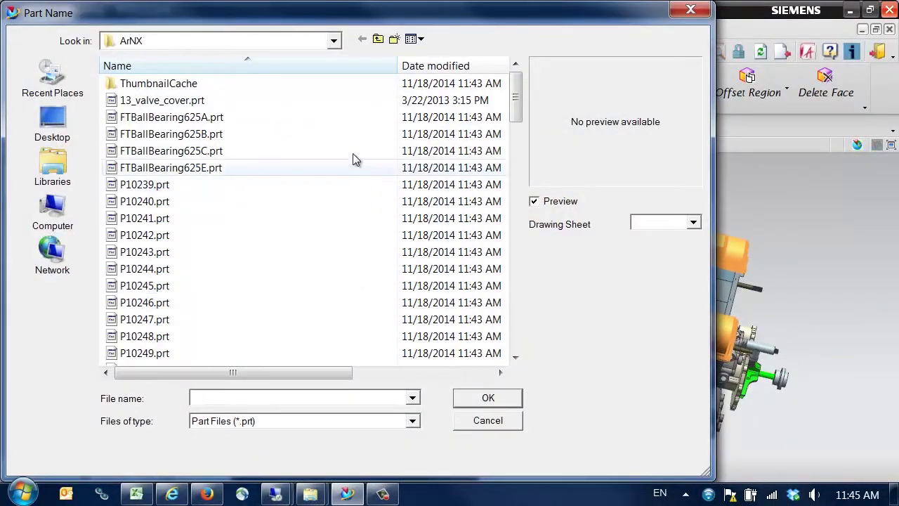
double_click(187, 102)
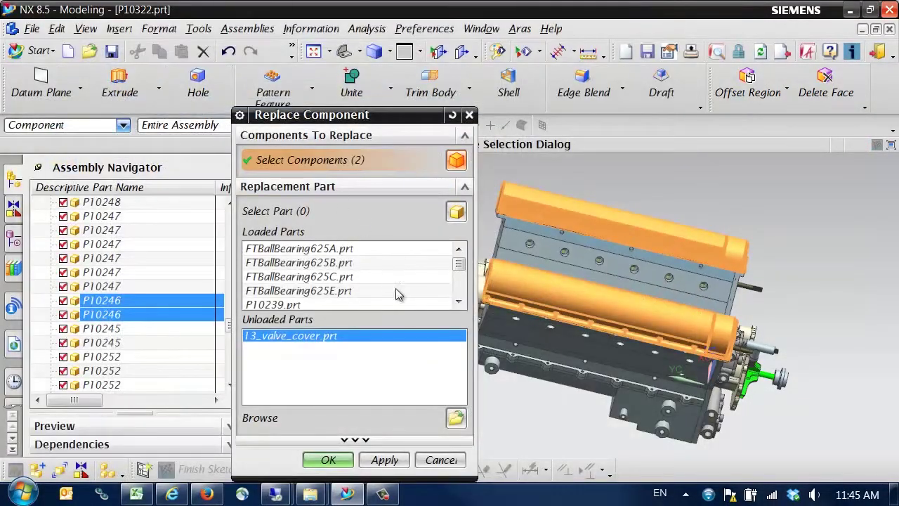
left_click(344, 459)
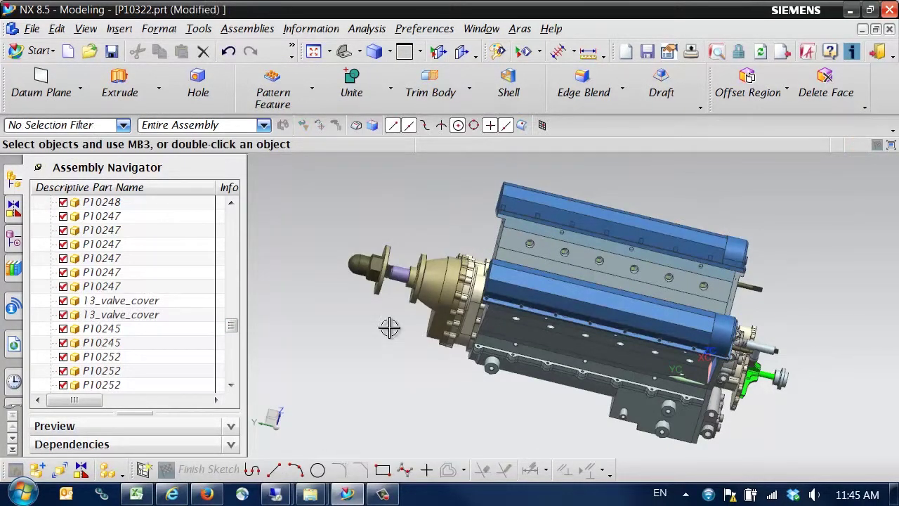
Step: Switch to the P10322_DRW window in Drafting, accepting the work part change
left_click(483, 32)
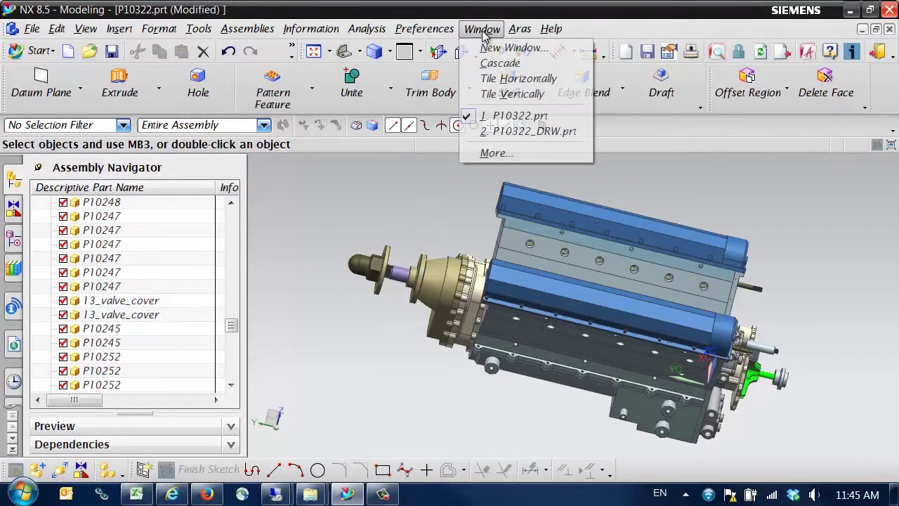
left_click(511, 132)
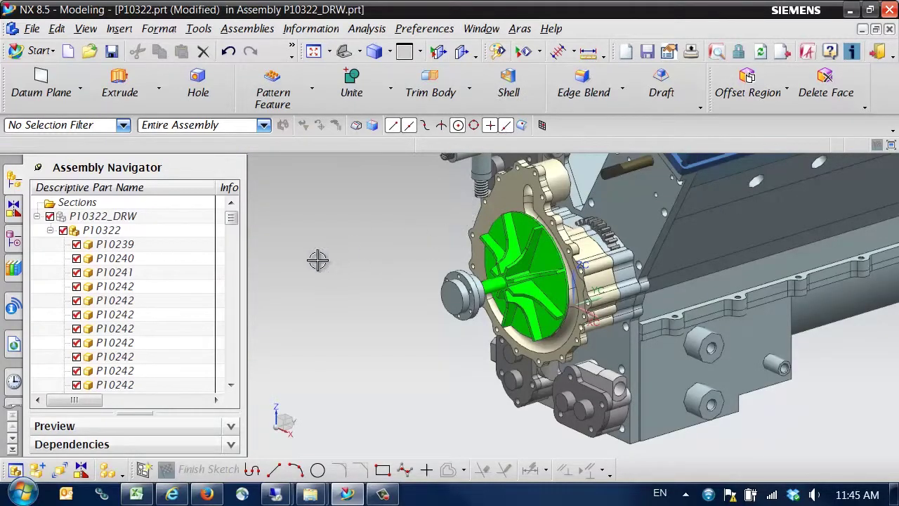
left_click(55, 56)
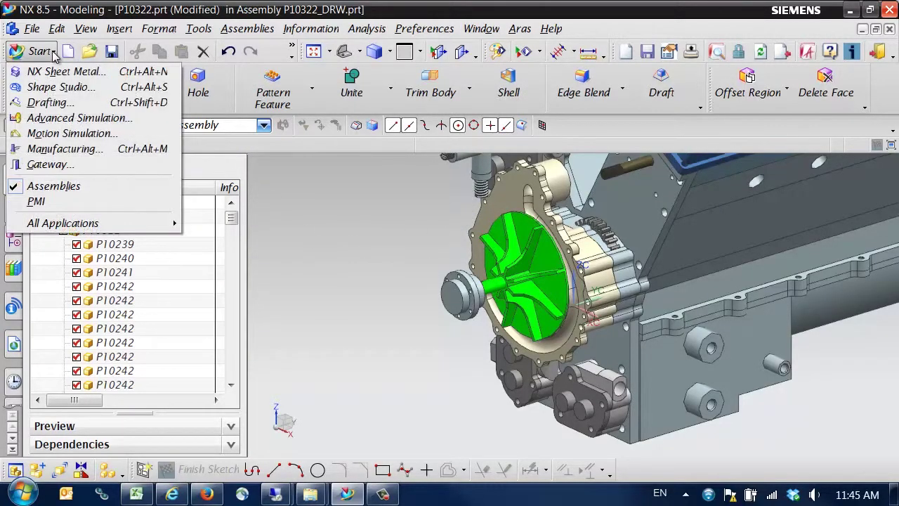
left_click(95, 103)
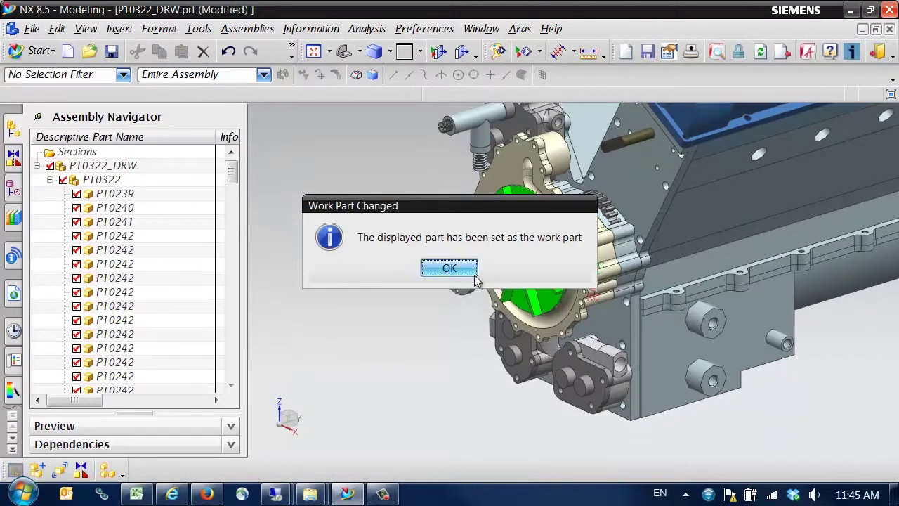
left_click(449, 267)
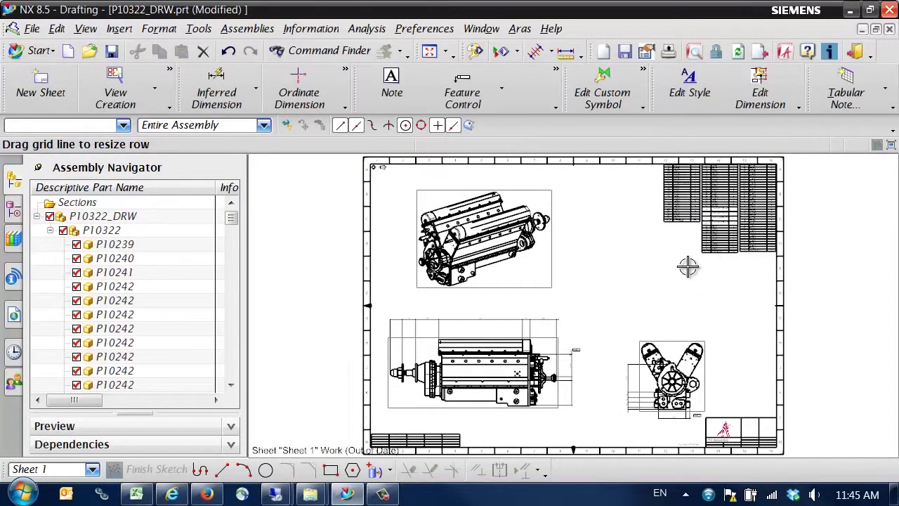
Step: Zoom onto the parts list to confirm 13_VALVE_COVER appears with quantity 2
mouse_move(676, 267)
middle_mouse_down()
mouse_move(666, 290)
mouse_move(534, 356)
middle_mouse_up()
scroll(523, 360, "up", 5)
scroll(499, 271, "up", 2)
middle_click_drag(499, 271, 455, 444)
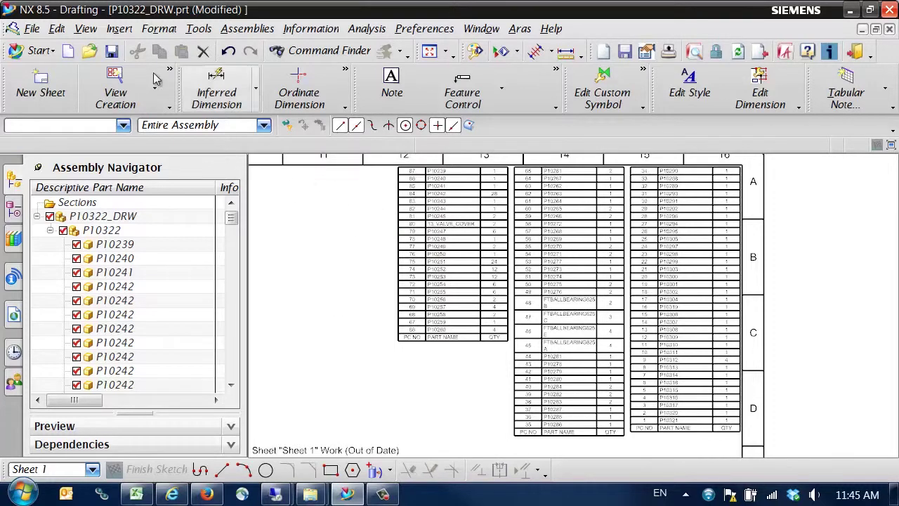
Step: Save all open parts, then open the Aras Save dialog listing the modified documents
left_click(32, 29)
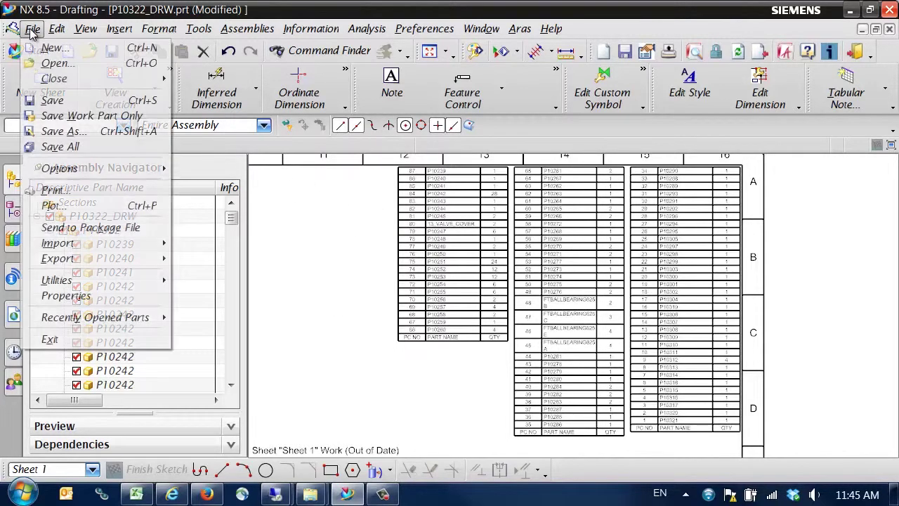
left_click(68, 146)
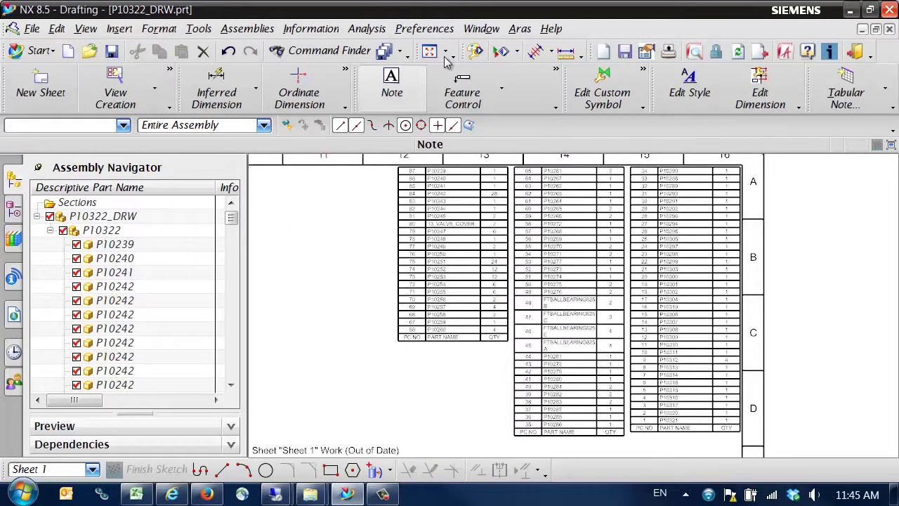
left_click(521, 29)
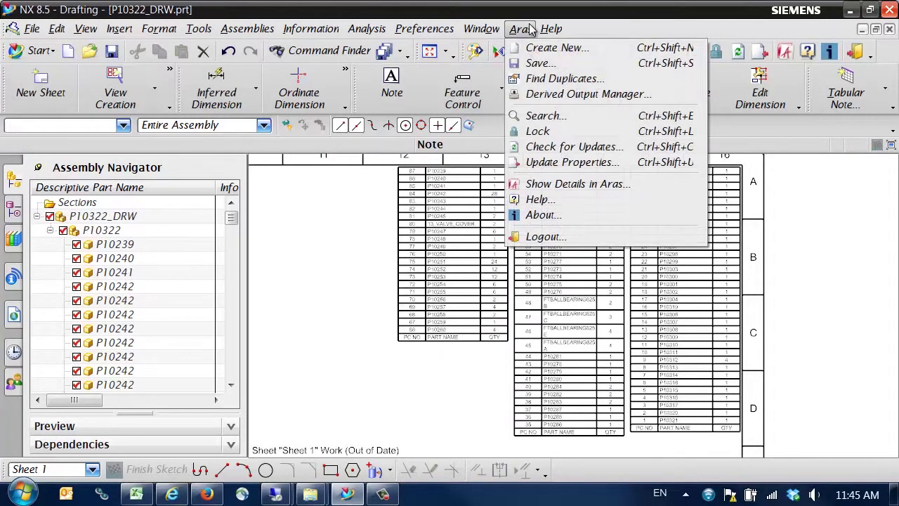
left_click(538, 62)
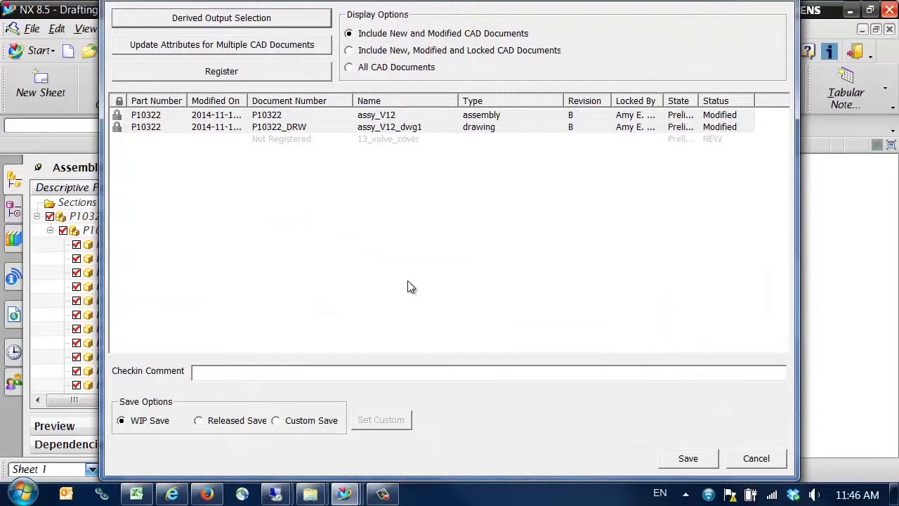
Step: Register 13_valve_cover in Aras with generated part and document numbers
left_click(251, 73)
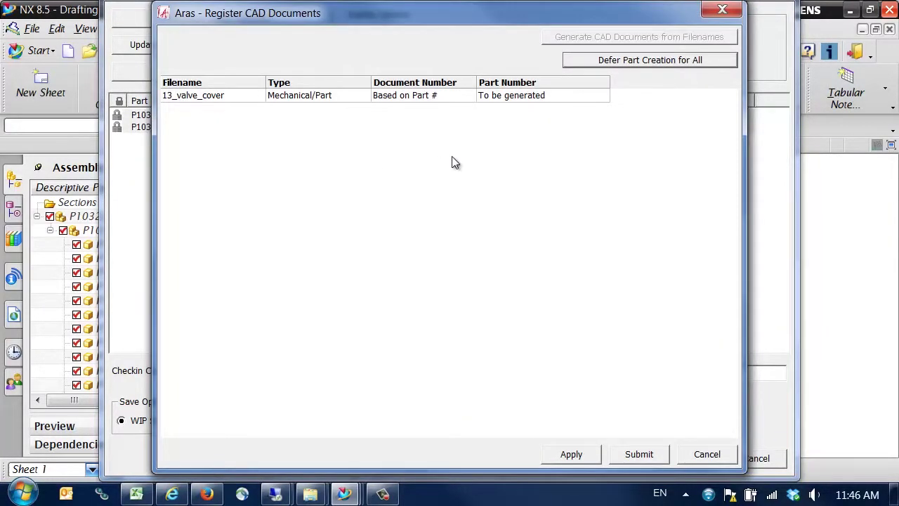
left_click(571, 455)
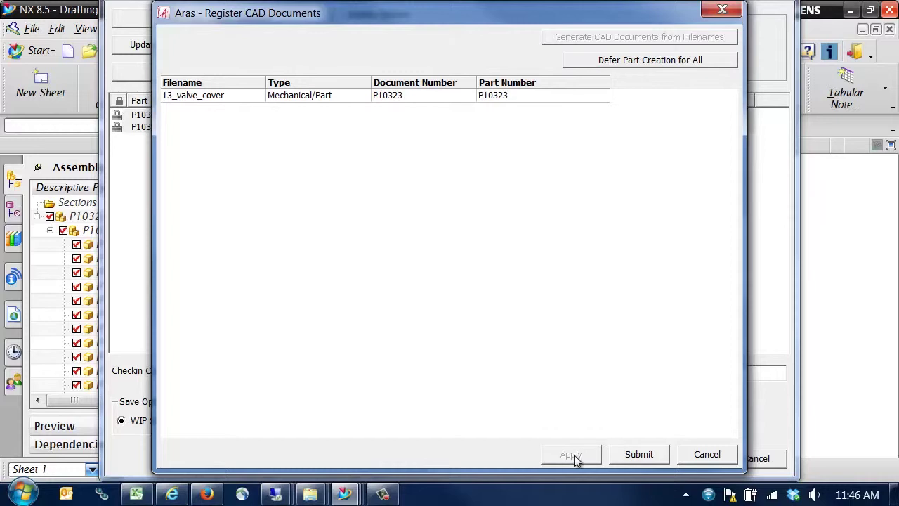
left_click(639, 454)
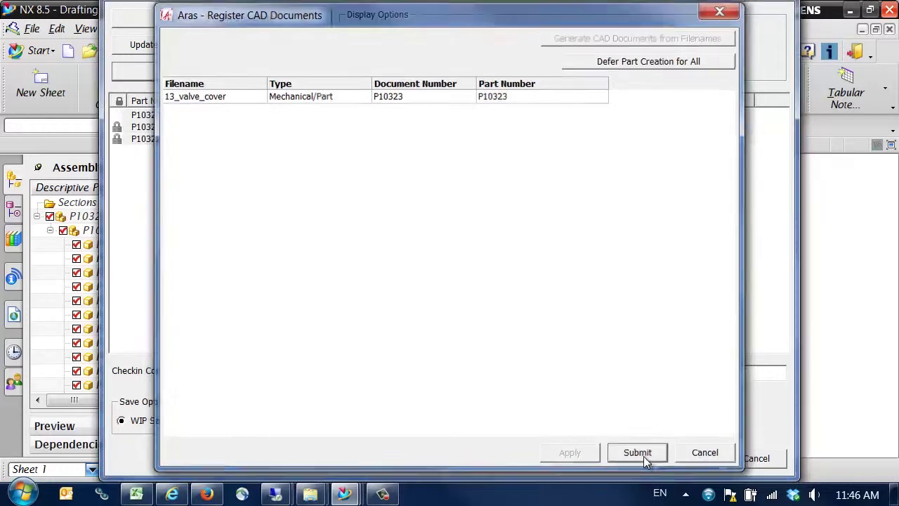
Step: Check in using Custom Save: P10322 and P10322_DRW at B.3, P10323 at A.1
left_click(294, 422)
left_click(380, 426)
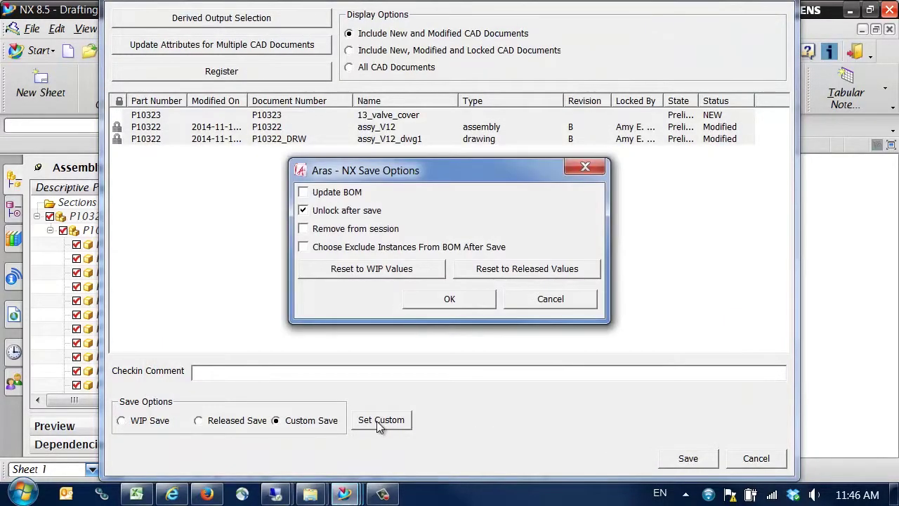
left_click(434, 305)
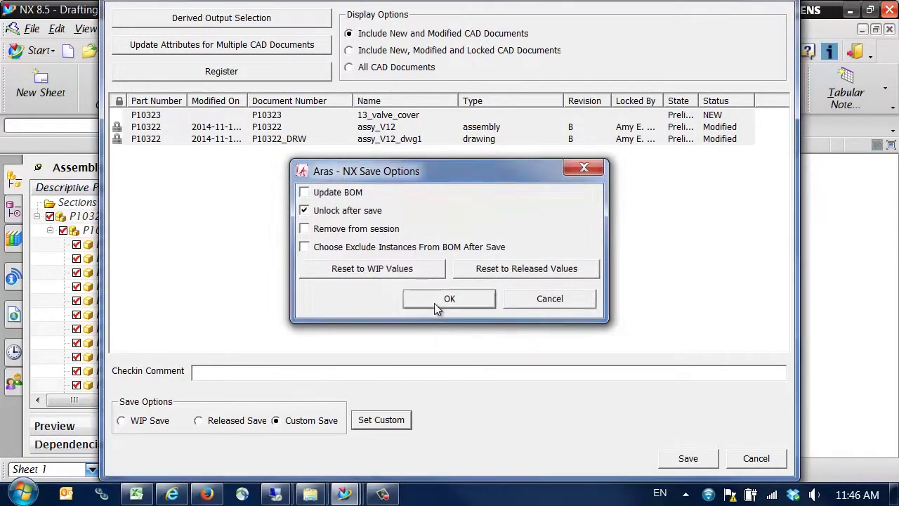
left_click(688, 460)
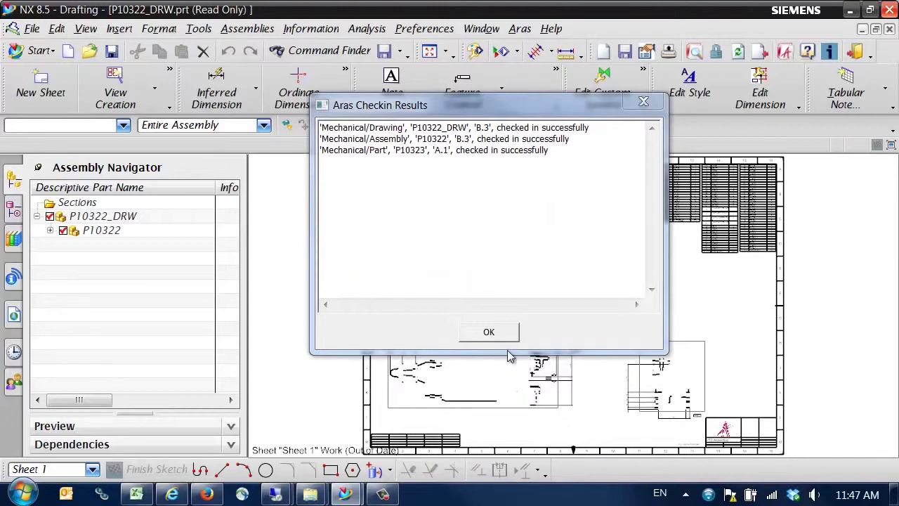
Step: Dismiss the check-in results and zoom onto the parts list showing P10323, quantity 2
left_click(492, 336)
left_click(492, 336)
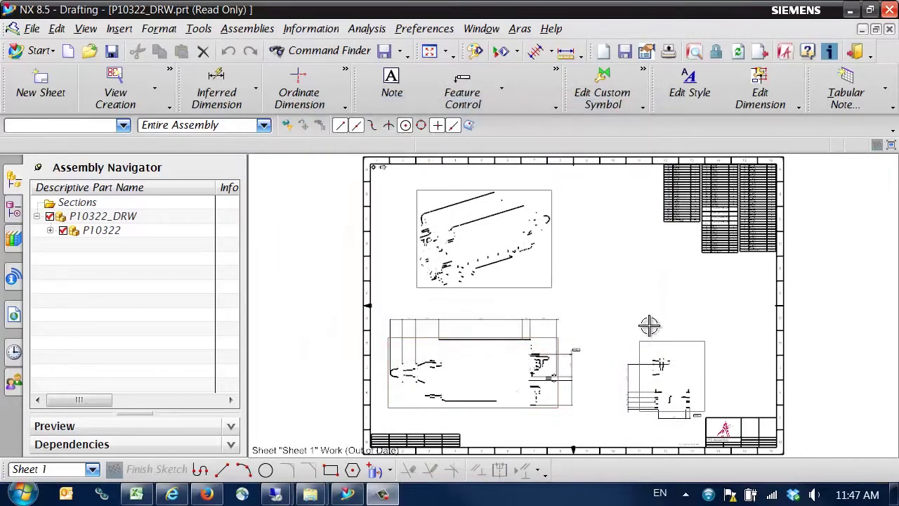
mouse_move(670, 287)
middle_mouse_down("shift")
mouse_move(608, 315)
mouse_move(488, 416)
middle_mouse_up("shift")
scroll(492, 404, "up", 4)
middle_click_drag(553, 270, 528, 435, "shift")
scroll(516, 422, "up", 3)
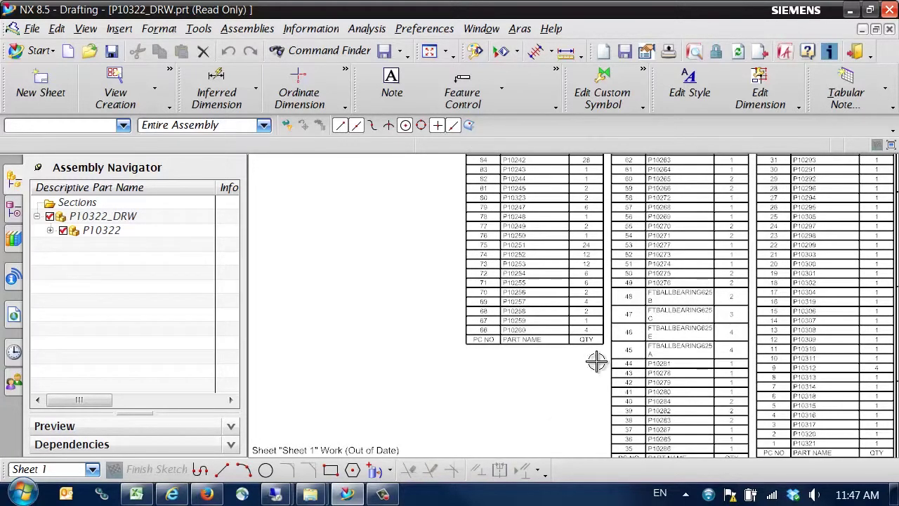
Step: Open the P10322 assy_V12 CAD Document (revision B, generation 3) from the drawing's Structure tab
left_click(785, 53)
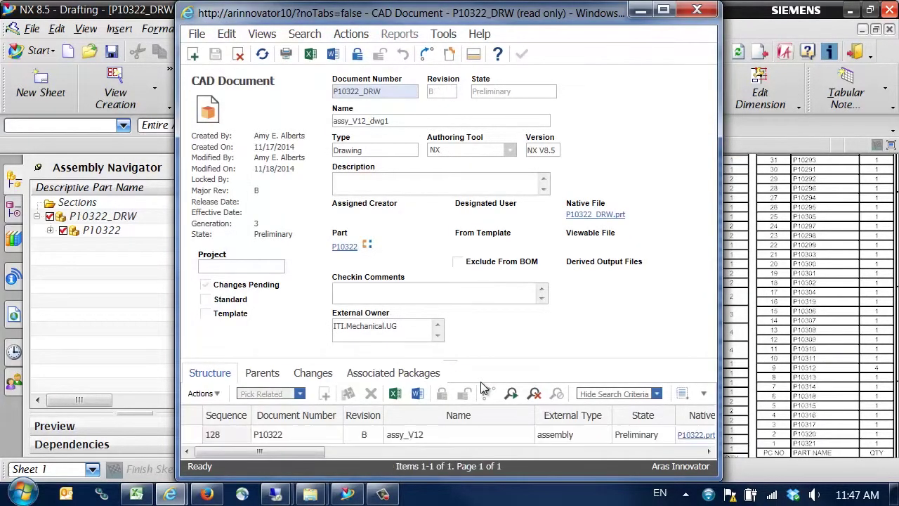
left_click(312, 430)
right_click(282, 434)
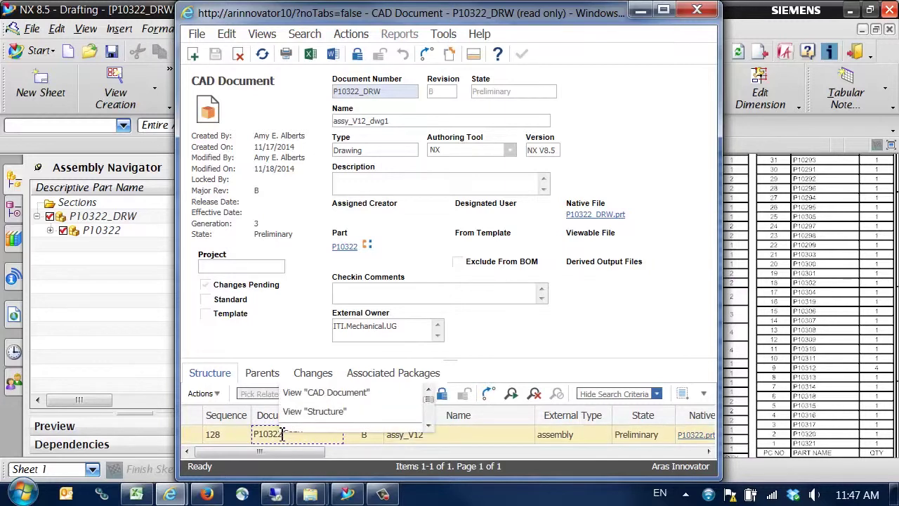
left_click(313, 394)
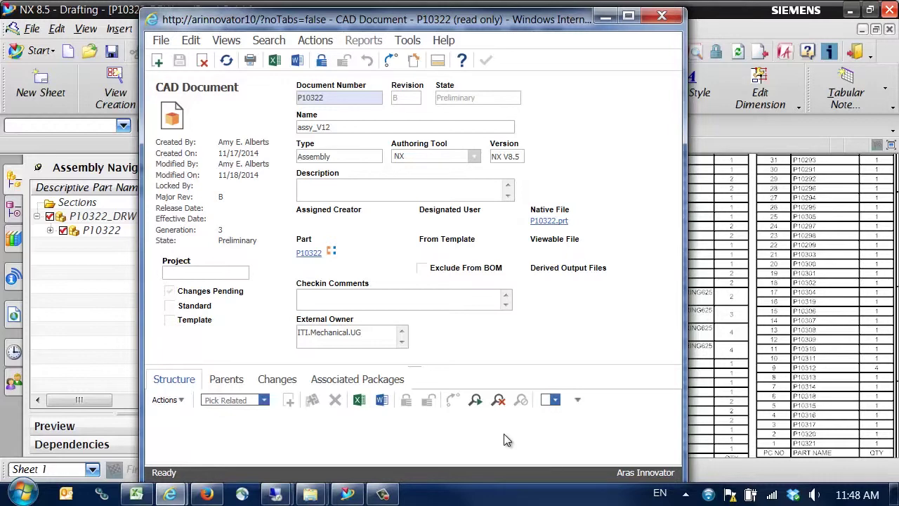
left_click(226, 40)
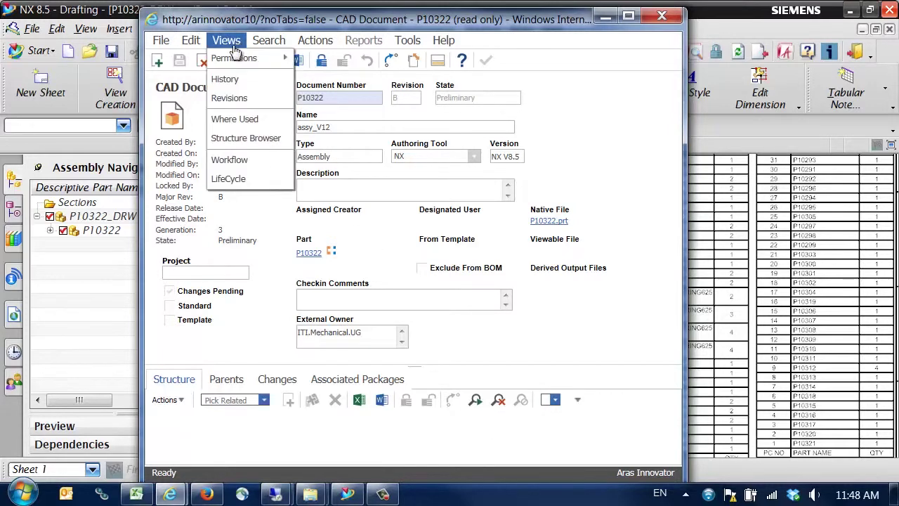
left_click(246, 138)
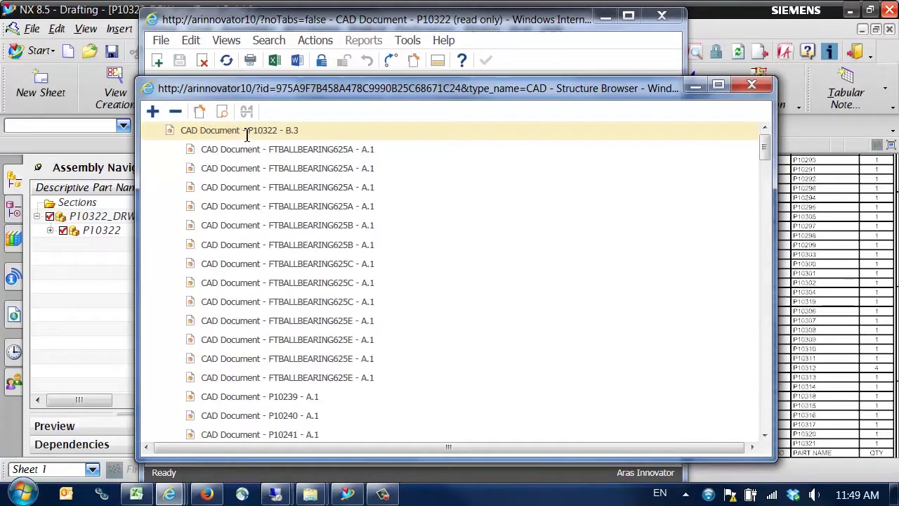
left_click(199, 112)
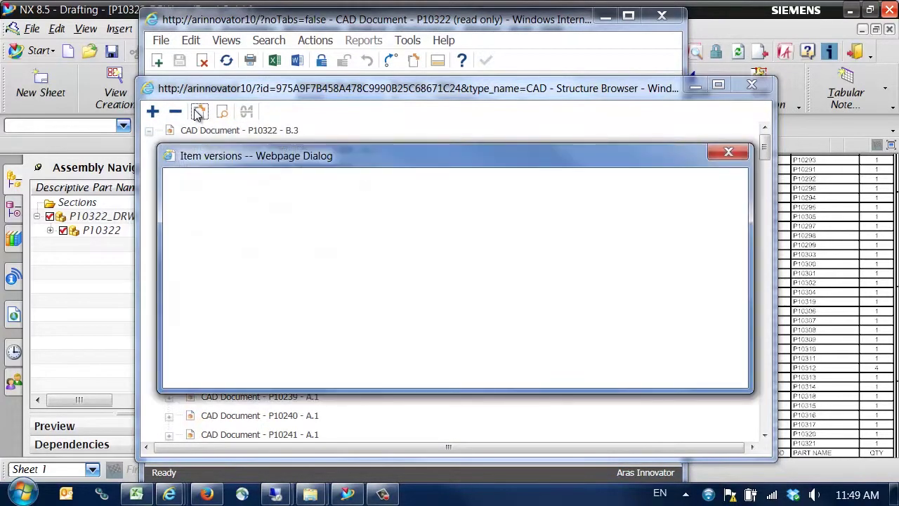
left_click(207, 199)
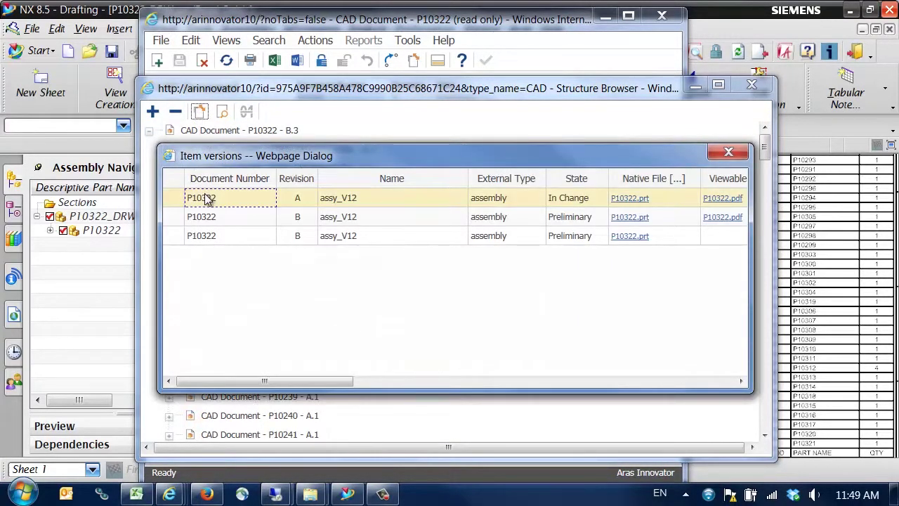
double_click(205, 196)
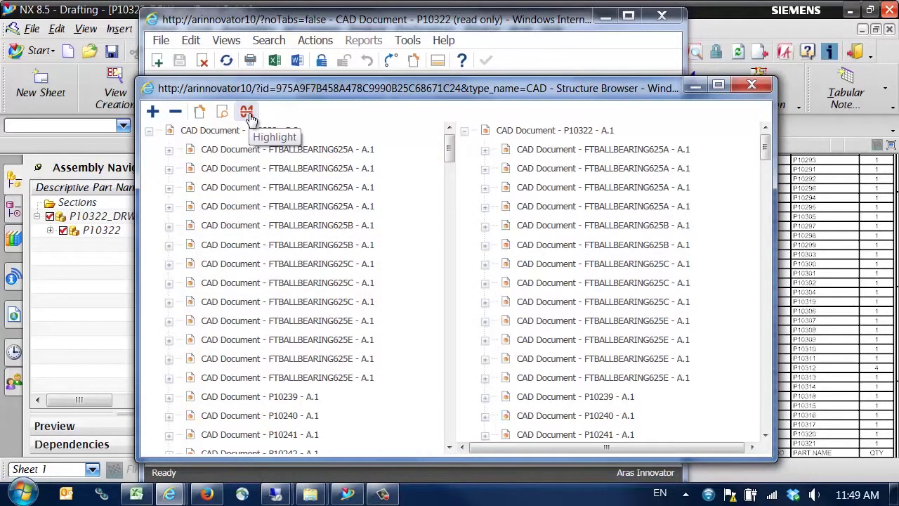
left_click_drag(450, 148, 447, 430)
left_click_drag(765, 146, 764, 214)
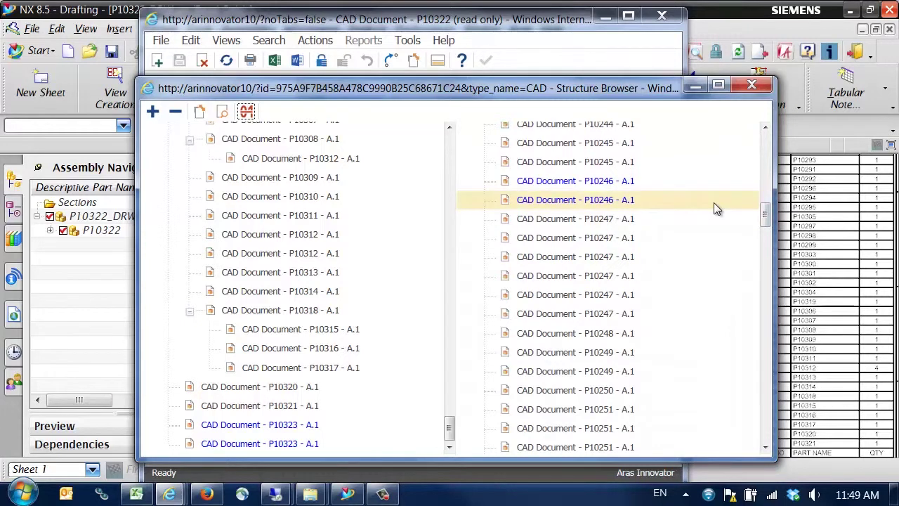
Step: Close the structure comparison and run Update BOM on the P10322 CAD document
left_click(751, 86)
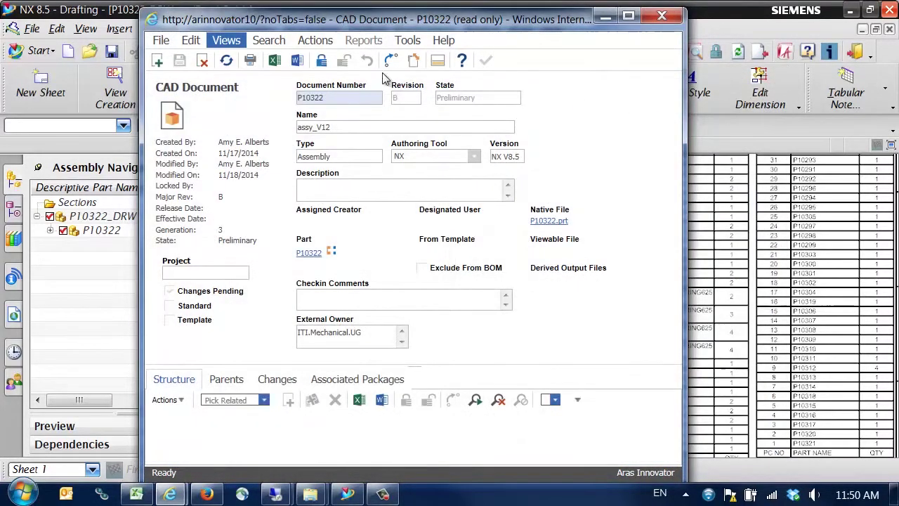
left_click(315, 41)
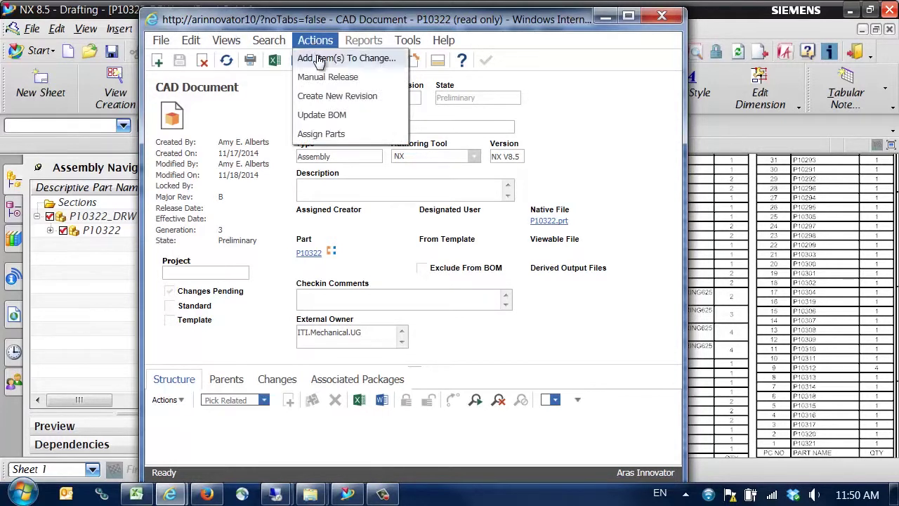
left_click(433, 288)
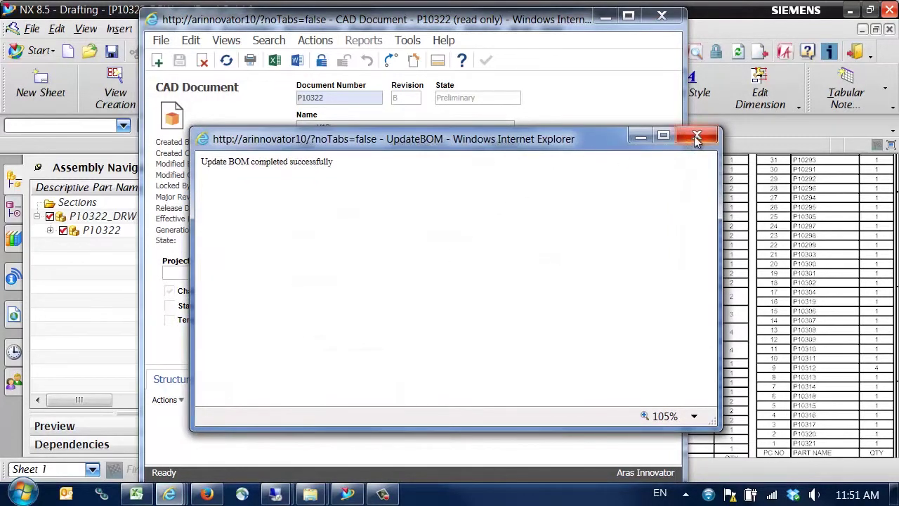
Step: Refresh the CAD document and open its linked P10322 assy_V12 part, revision B
left_click(697, 135)
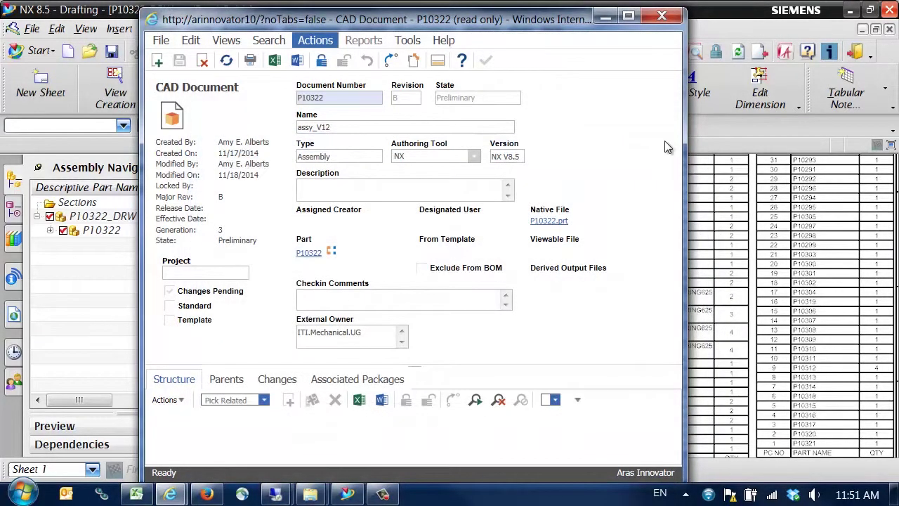
left_click(228, 62)
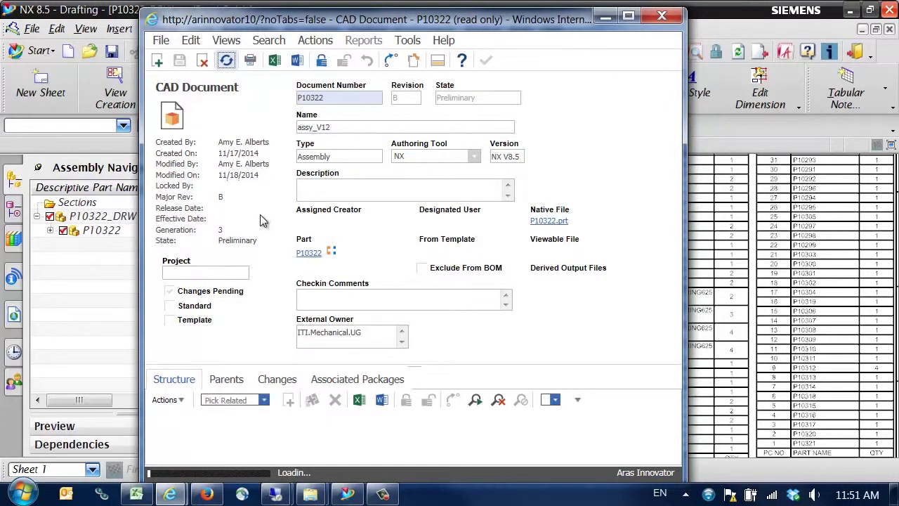
left_click(307, 254)
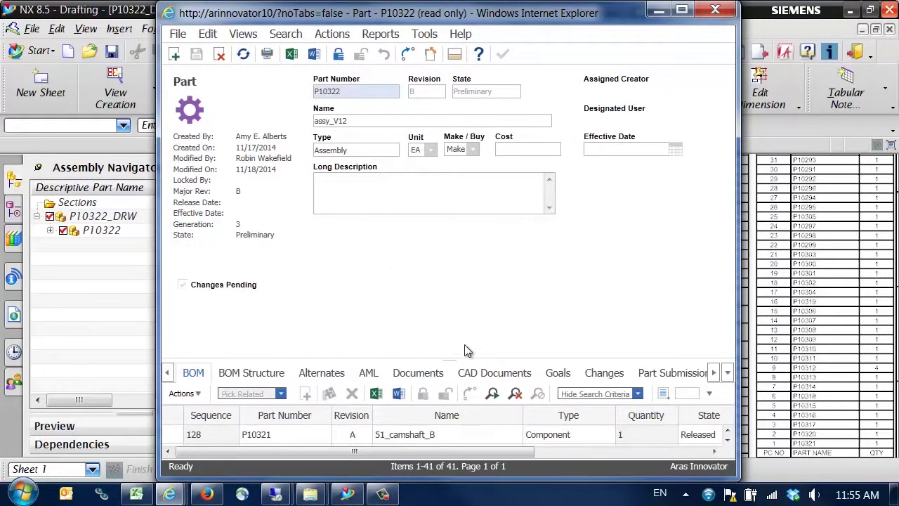
Step: Enlarge the BOM and turn on Redline Mode: P10323 13_valve_cover replaces P10246 13_valve_roundcover
left_click_drag(450, 358, 443, 270)
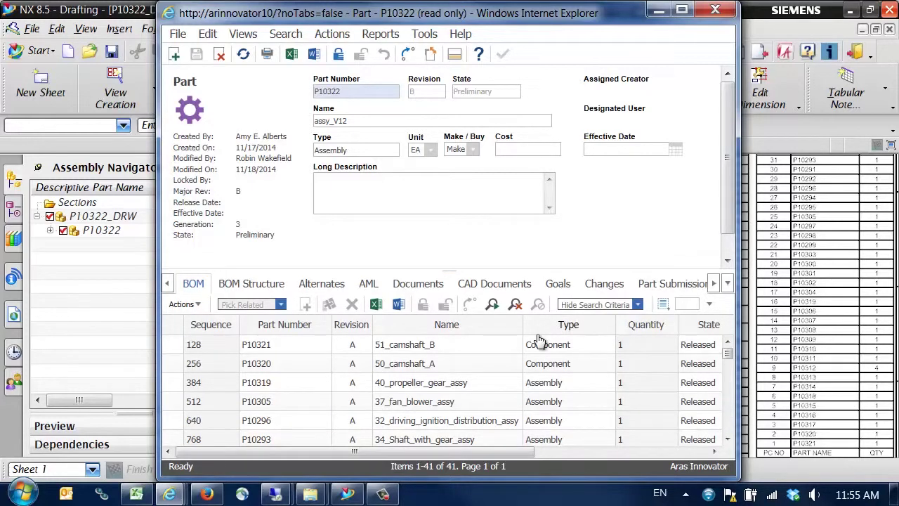
left_click(709, 304)
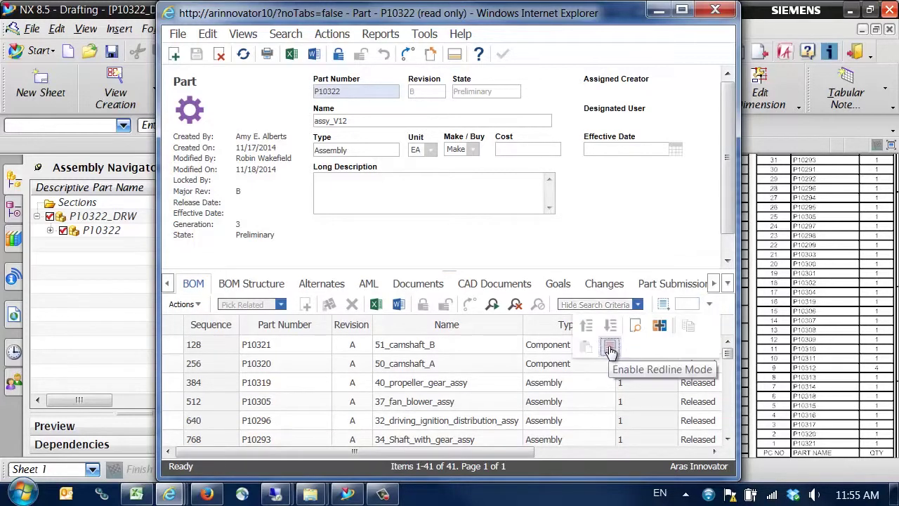
left_click_drag(728, 352, 727, 435)
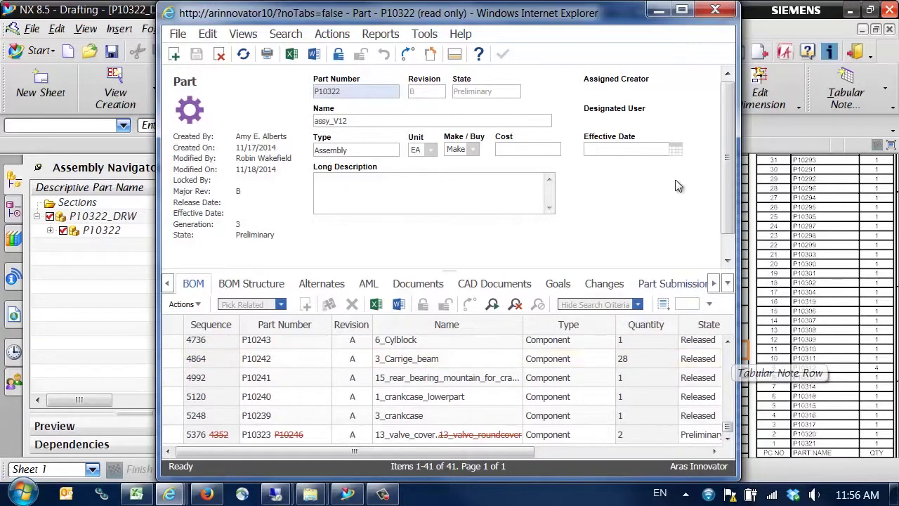
Step: Close the Aras part and CAD document records, then close all parts in NX
left_click(704, 11)
left_click(697, 11)
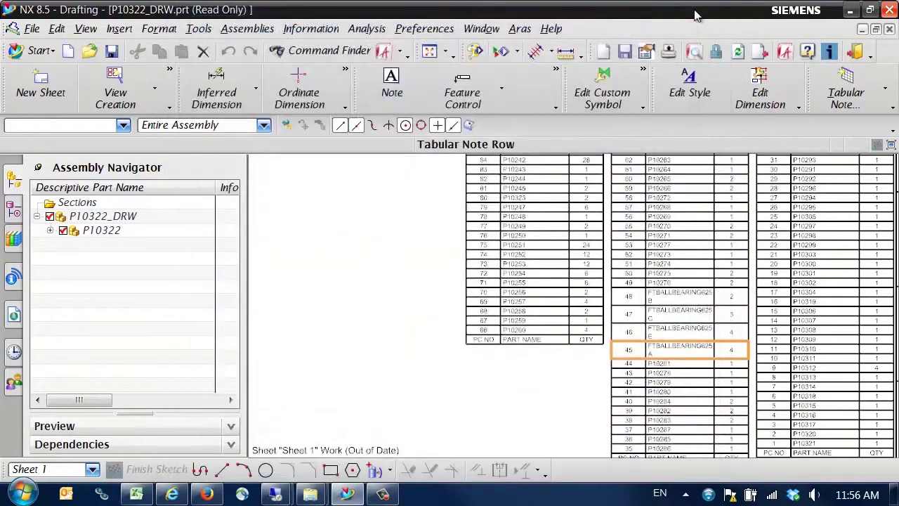
left_click(32, 28)
mouse_move(54, 79)
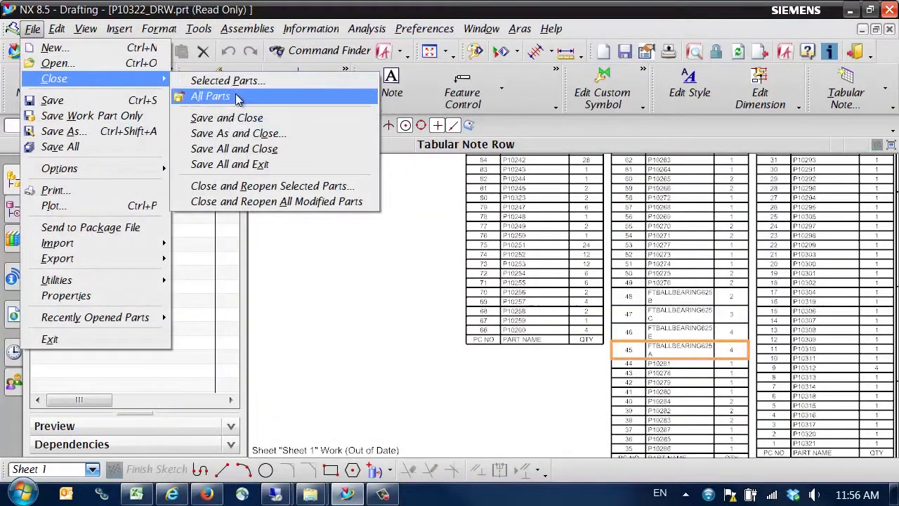
left_click(224, 96)
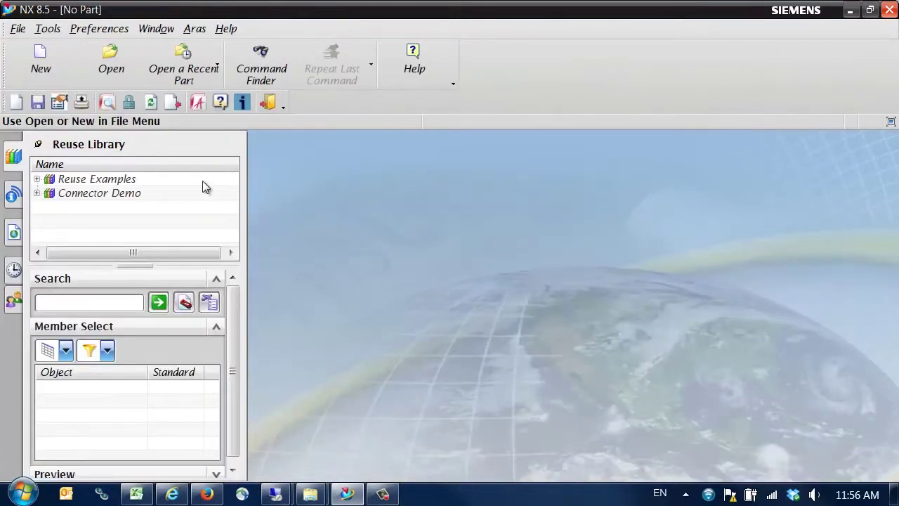
Step: Open the assy_V12 assembly P10322 in session from the local Aras workspace search
left_click(196, 33)
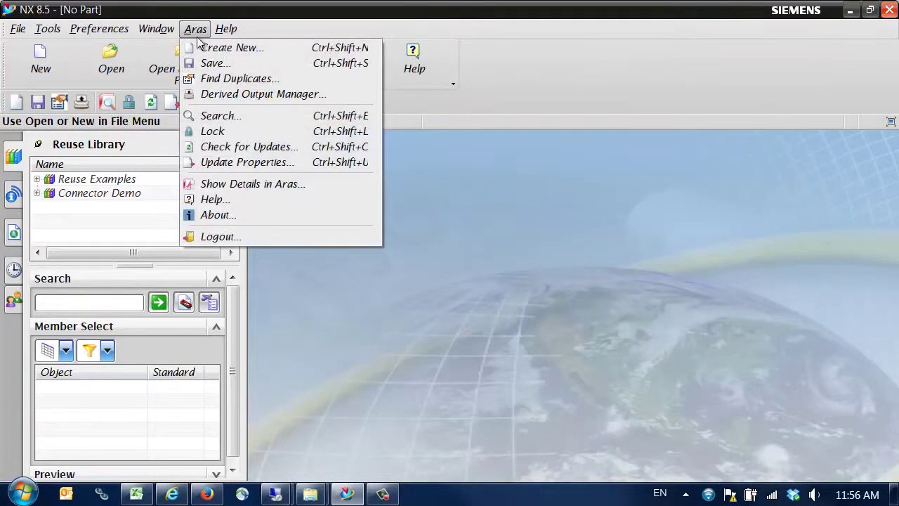
left_click(211, 116)
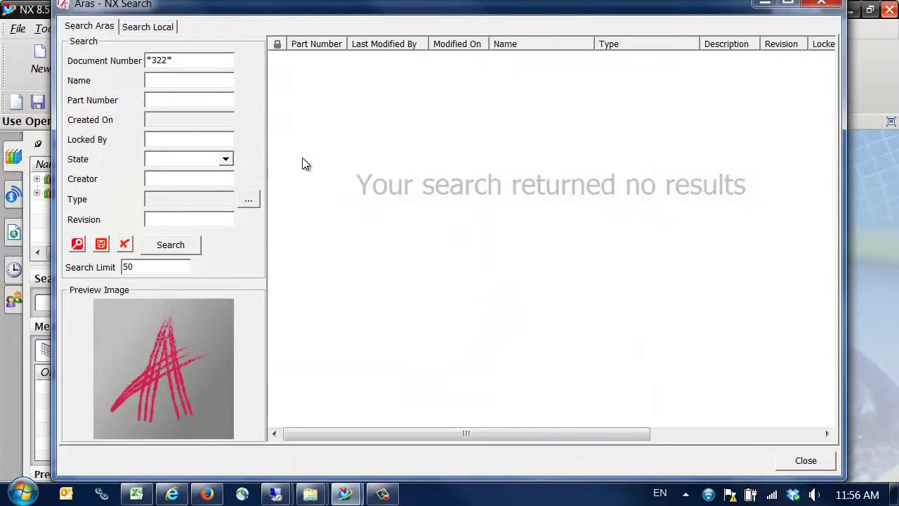
left_click(159, 28)
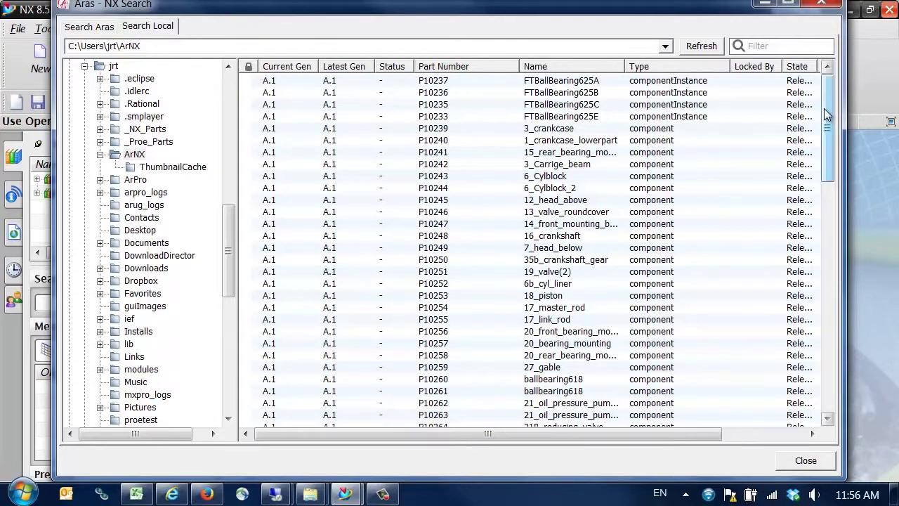
left_click_drag(825, 115, 824, 374)
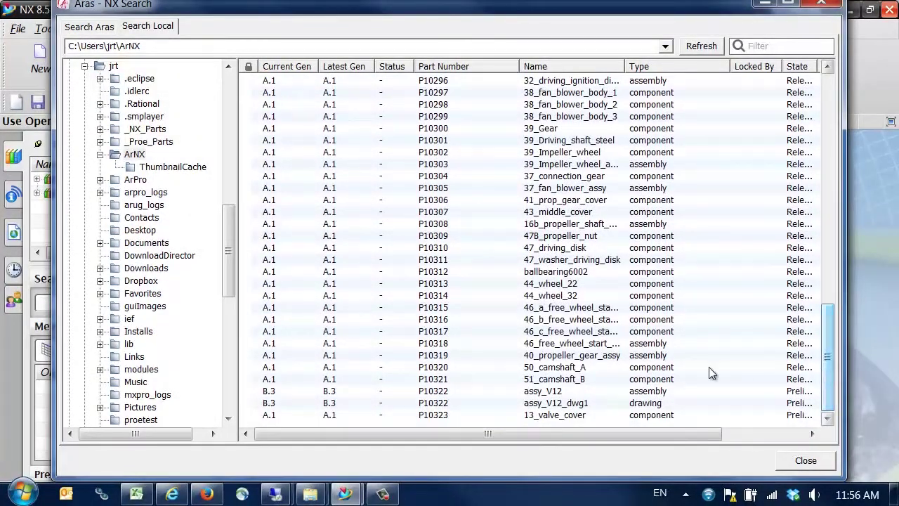
left_click(560, 392)
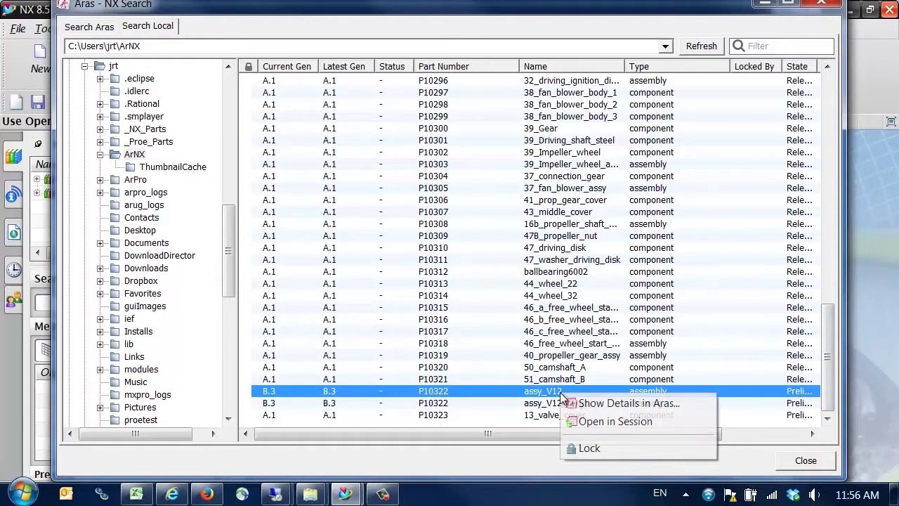
right_click(562, 393)
left_click(597, 421)
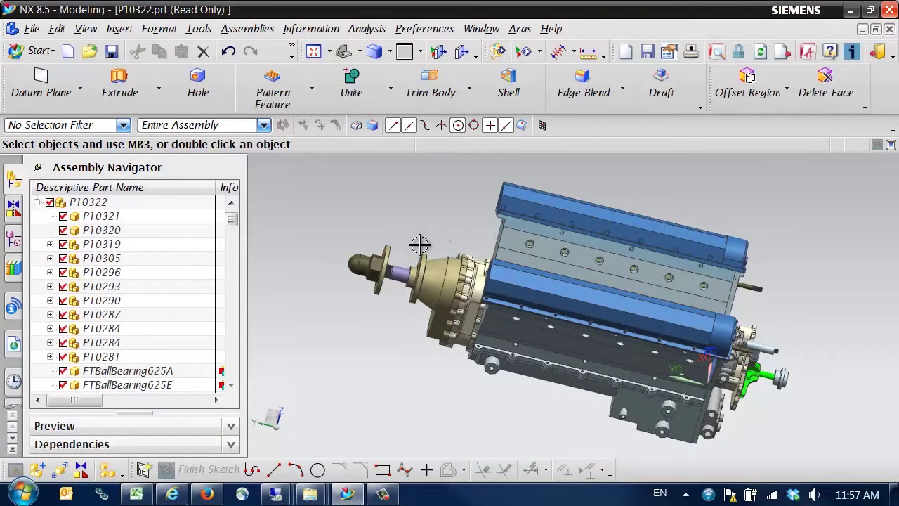
Step: Widen the Assembly Navigator to show read-only and count columns, with 208 components for P10322
left_click_drag(243, 298, 414, 331)
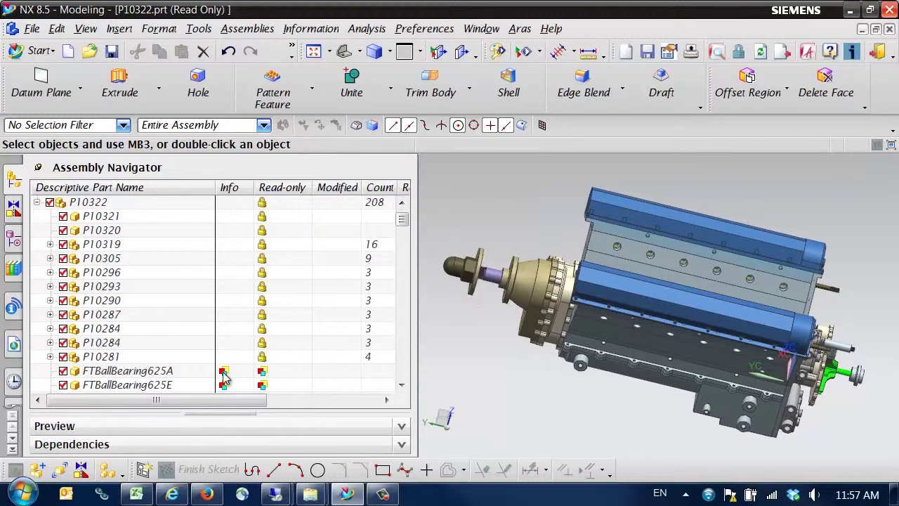
mouse_move(224, 374)
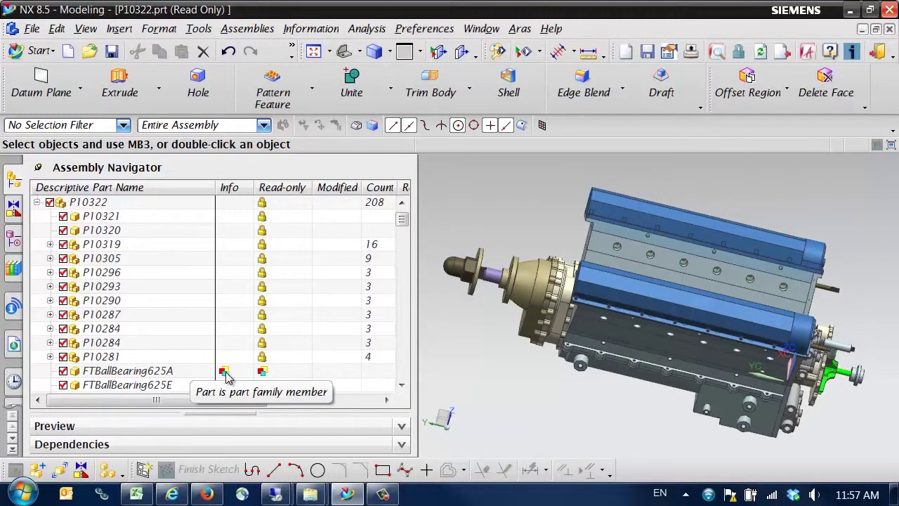